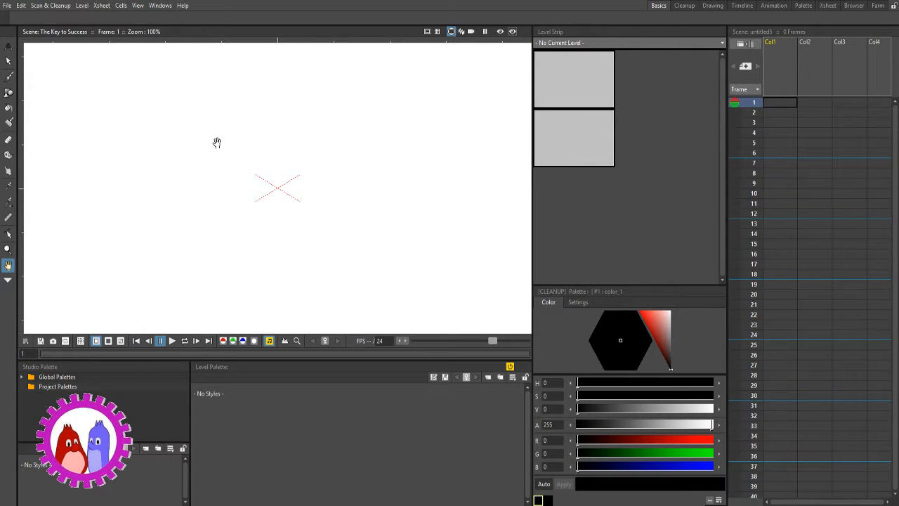
Draw a black outline of a two-toothed key with the Brush tool, including an inner hole in its round head.
{"action": "key", "text": "b"}
{"action": "left_click", "coordinate": [8, 77]}
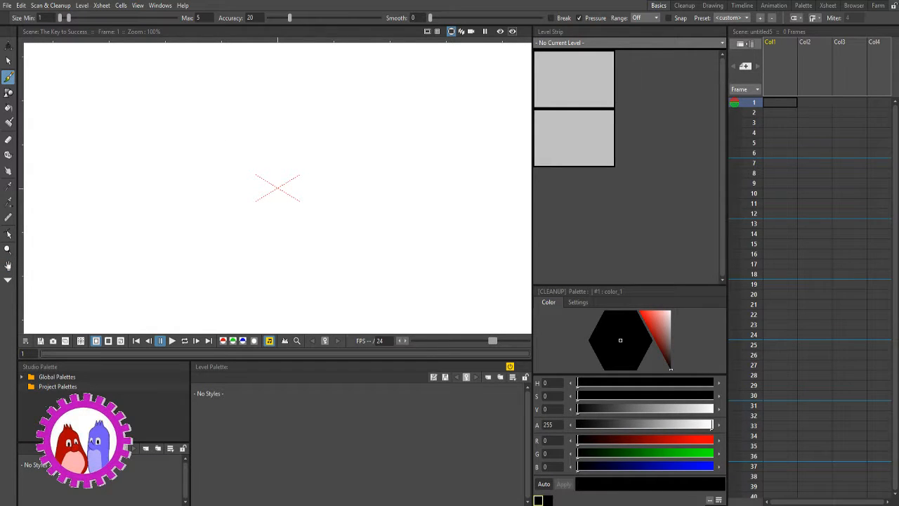
{"action": "mouse_move", "coordinate": [225, 184]}
{"action": "left_mouse_down"}
{"action": "mouse_move", "coordinate": [201, 169]}
{"action": "mouse_move", "coordinate": [174, 200]}
{"action": "mouse_move", "coordinate": [175, 232]}
{"action": "mouse_move", "coordinate": [205, 240]}
{"action": "mouse_move", "coordinate": [230, 211]}
{"action": "mouse_move", "coordinate": [269, 211]}
{"action": "mouse_move", "coordinate": [280, 213]}
{"action": "mouse_move", "coordinate": [274, 235]}
{"action": "mouse_move", "coordinate": [287, 237]}
{"action": "mouse_move", "coordinate": [289, 216]}
{"action": "mouse_move", "coordinate": [305, 214]}
{"action": "mouse_move", "coordinate": [303, 244]}
{"action": "mouse_move", "coordinate": [325, 251]}
{"action": "mouse_move", "coordinate": [331, 177]}
{"action": "mouse_move", "coordinate": [223, 187]}
{"action": "left_mouse_up"}
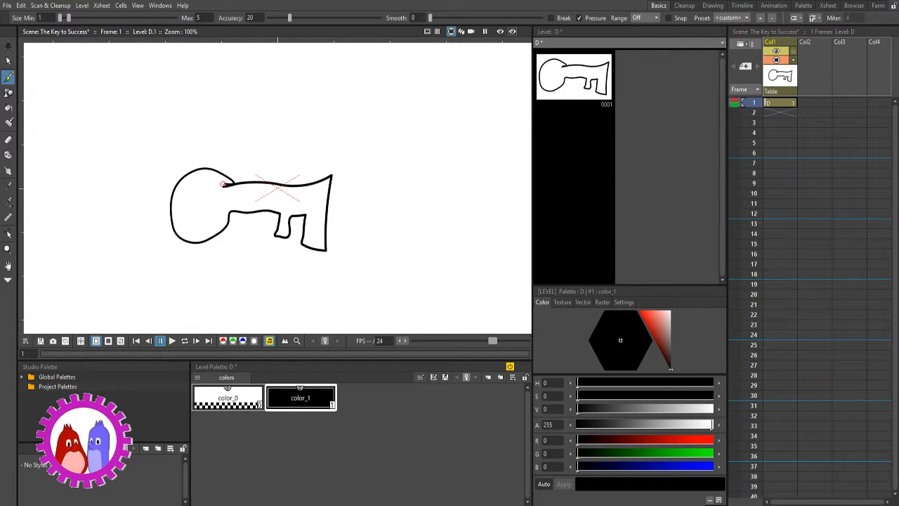
{"action": "mouse_move", "coordinate": [212, 195]}
{"action": "left_mouse_down"}
{"action": "mouse_move", "coordinate": [184, 211]}
{"action": "mouse_move", "coordinate": [198, 223]}
{"action": "mouse_move", "coordinate": [214, 189]}
{"action": "left_mouse_up"}
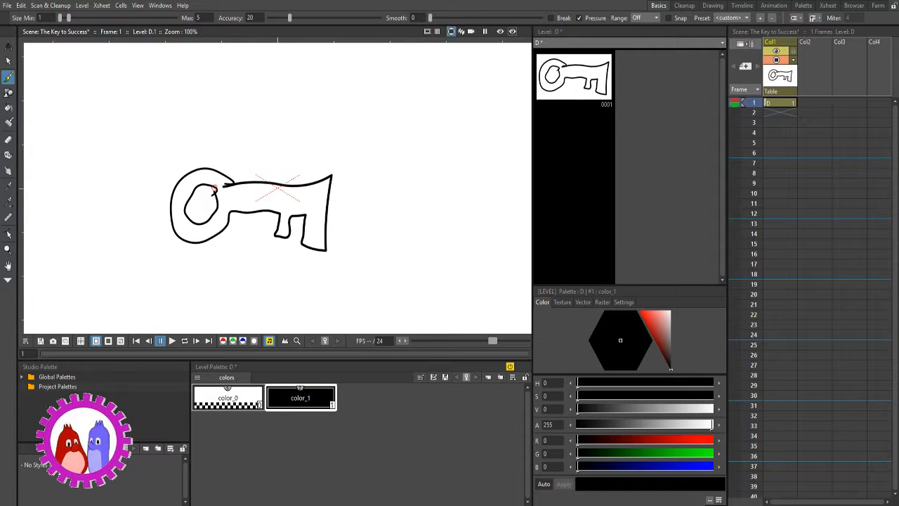
Close the open ends of the key's outer outline and inner hole with the Tape tool, endpoint to endpoint.
{"action": "scroll", "coordinate": [221, 211], "scroll_direction": "up", "scroll_amount": 5}
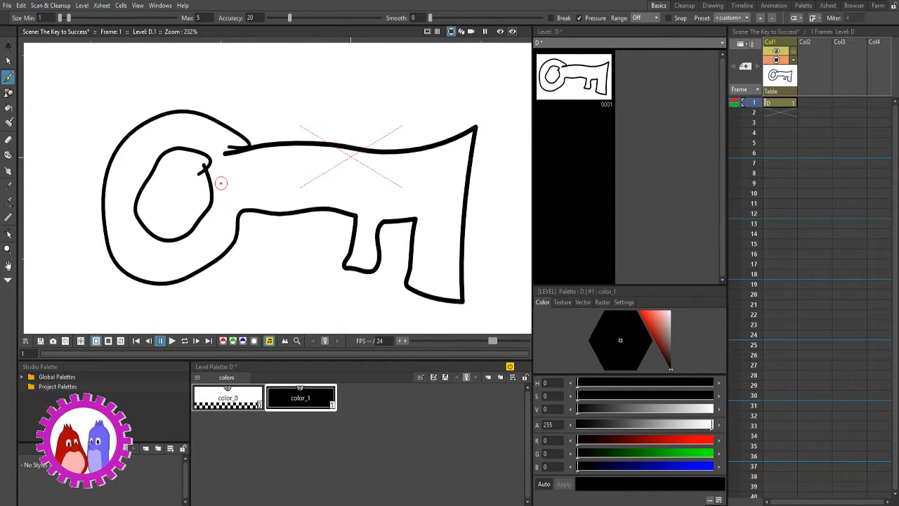
{"action": "scroll", "coordinate": [221, 182], "scroll_direction": "up", "scroll_amount": 3}
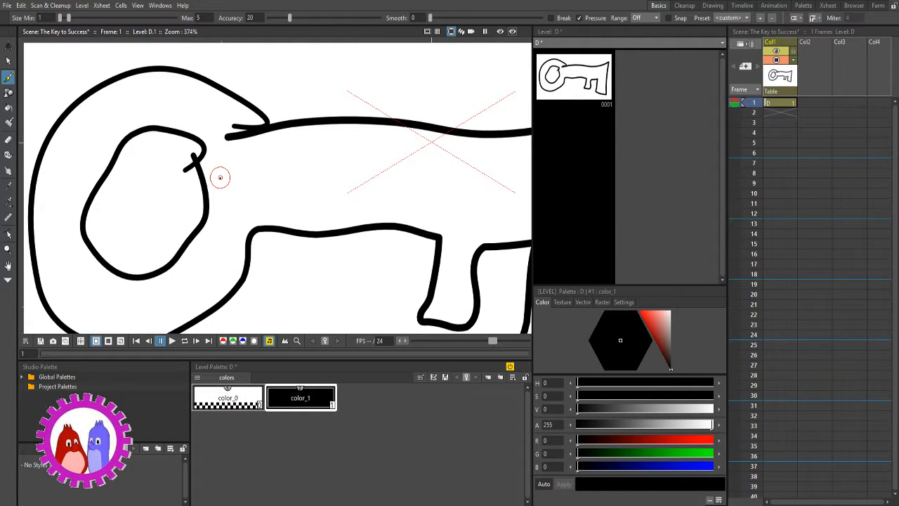
{"action": "left_click", "coordinate": [8, 154]}
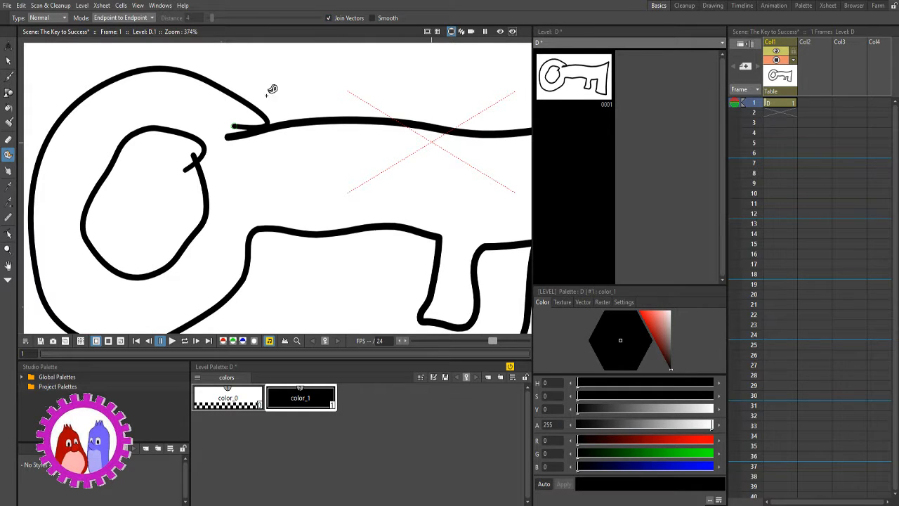
{"action": "left_click_drag", "start_coordinate": [244, 119], "coordinate": [228, 138]}
{"action": "left_click_drag", "start_coordinate": [192, 161], "coordinate": [198, 146]}
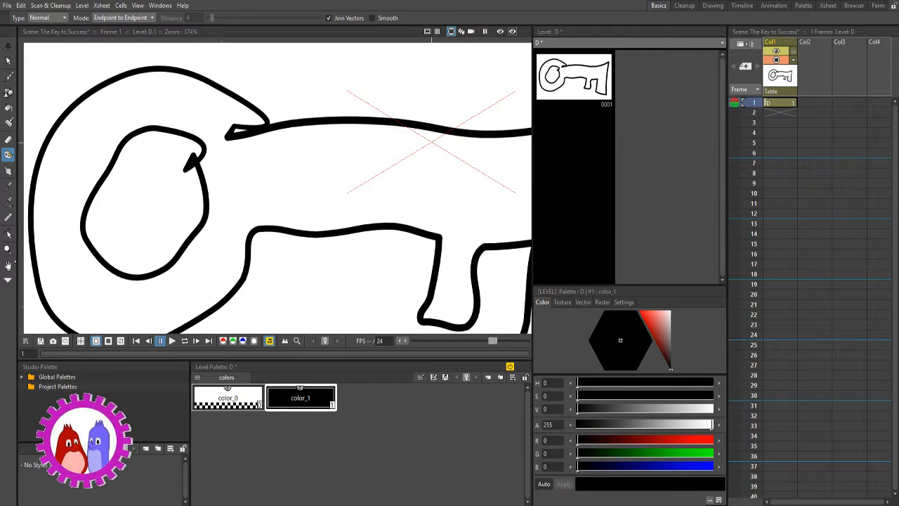
Switch to the Drawing room, add a new pure yellow style to the level palette, and fill the key's body with it.
{"action": "left_click", "coordinate": [7, 139]}
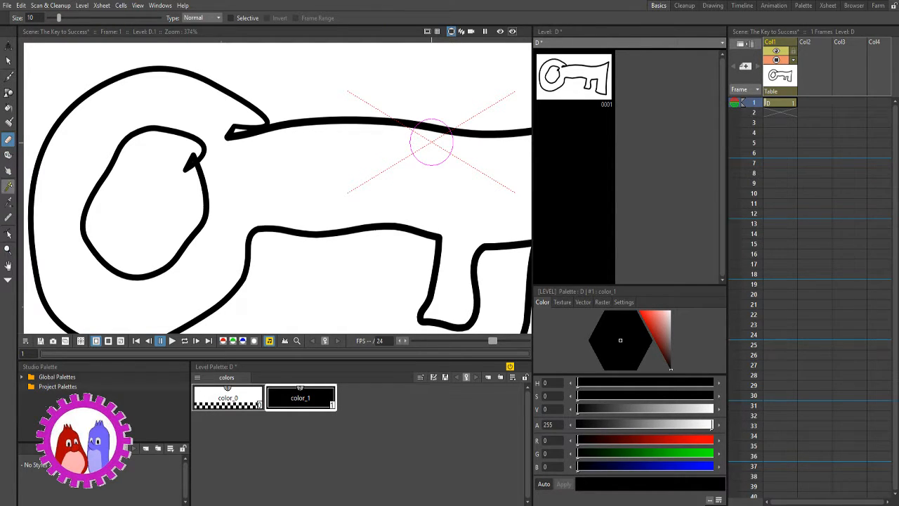
{"action": "left_click", "coordinate": [8, 108]}
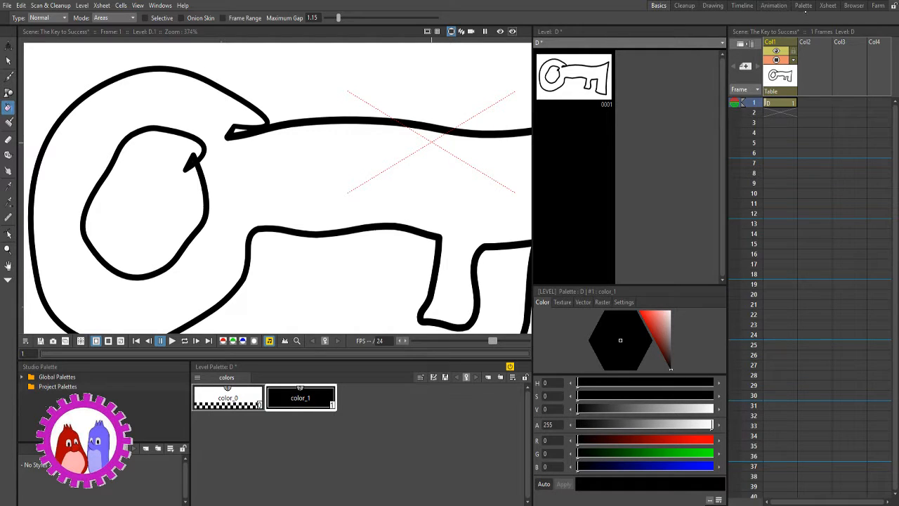
{"action": "left_click", "coordinate": [712, 6]}
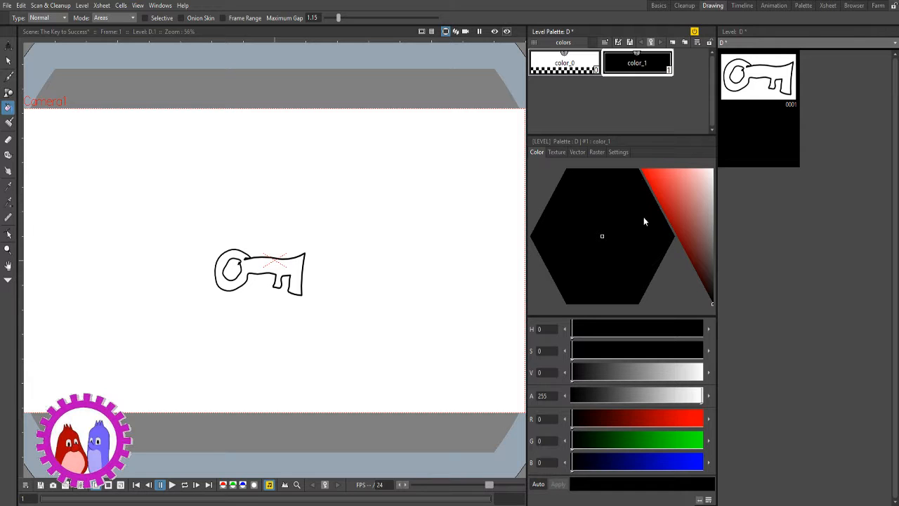
{"action": "left_click", "coordinate": [612, 105]}
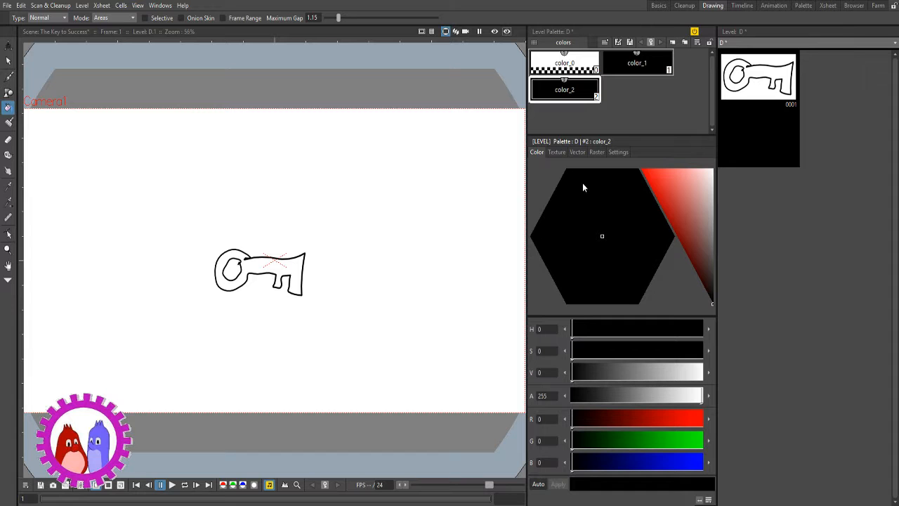
{"action": "left_click", "coordinate": [676, 210]}
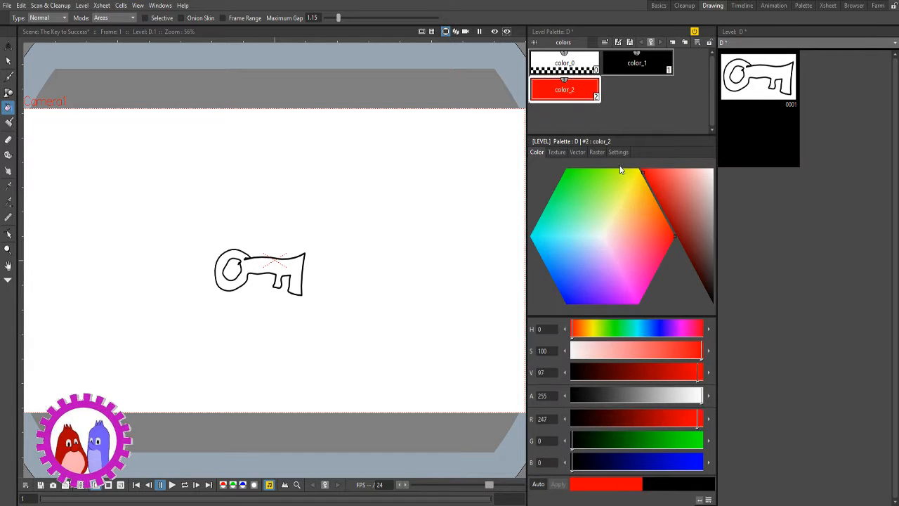
{"action": "left_click_drag", "start_coordinate": [625, 192], "coordinate": [643, 160]}
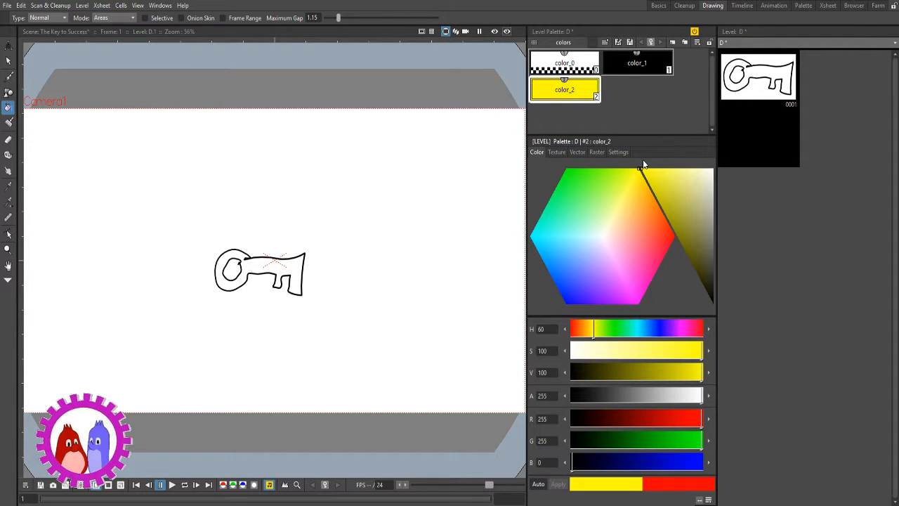
{"action": "left_click", "coordinate": [289, 262]}
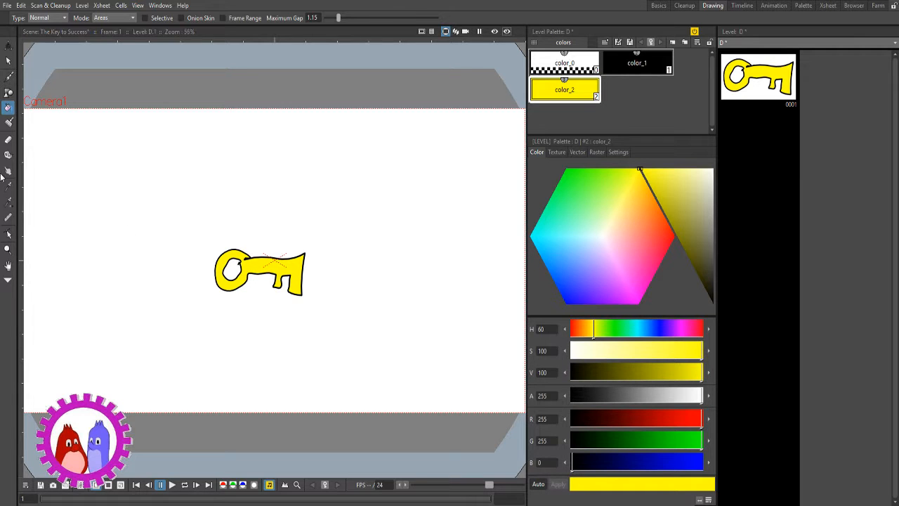
Reveal the complete set of drawing tools and select the key's outer outline with the Selection tool.
{"action": "scroll", "coordinate": [225, 295], "scroll_direction": "up", "scroll_amount": 3}
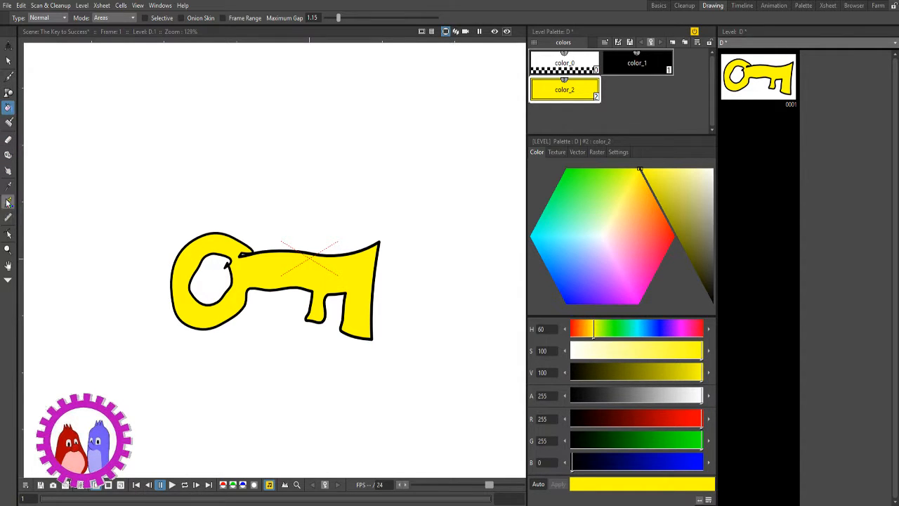
{"action": "left_click", "coordinate": [6, 281]}
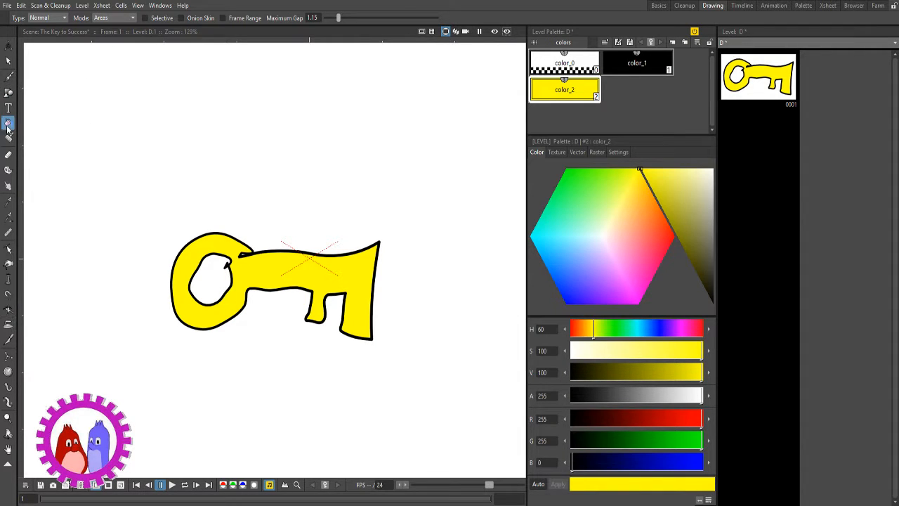
{"action": "left_click", "coordinate": [9, 63]}
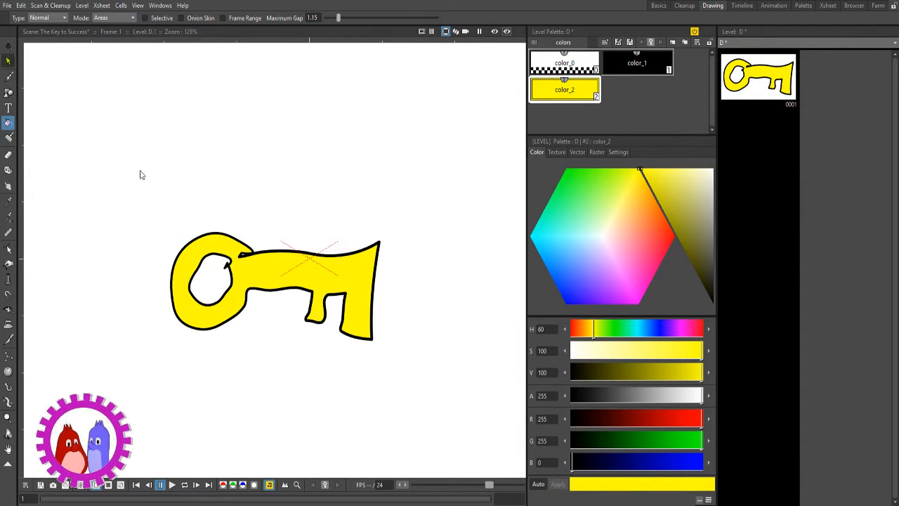
{"action": "left_click", "coordinate": [202, 243]}
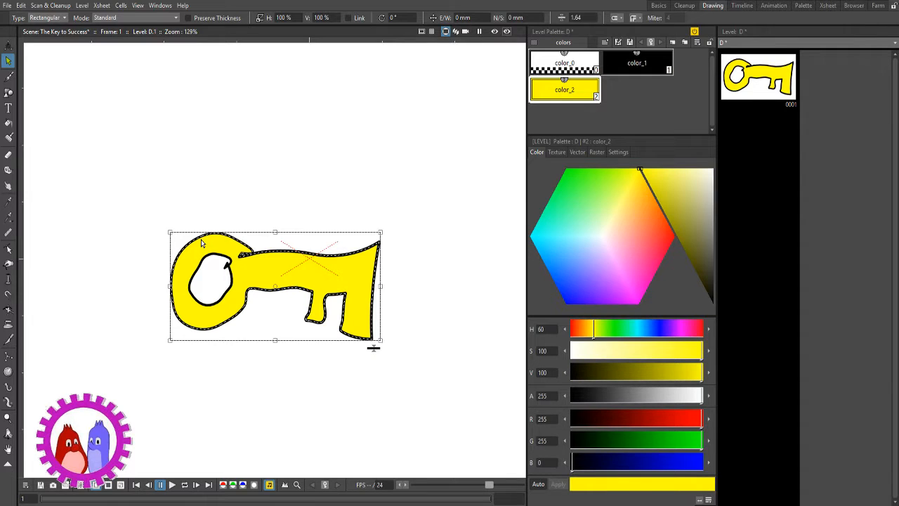
Delete the stray control point at the overlap where the key's round head meets the upper edge of the shaft.
{"action": "left_click", "coordinate": [9, 249]}
{"action": "left_click", "coordinate": [255, 259]}
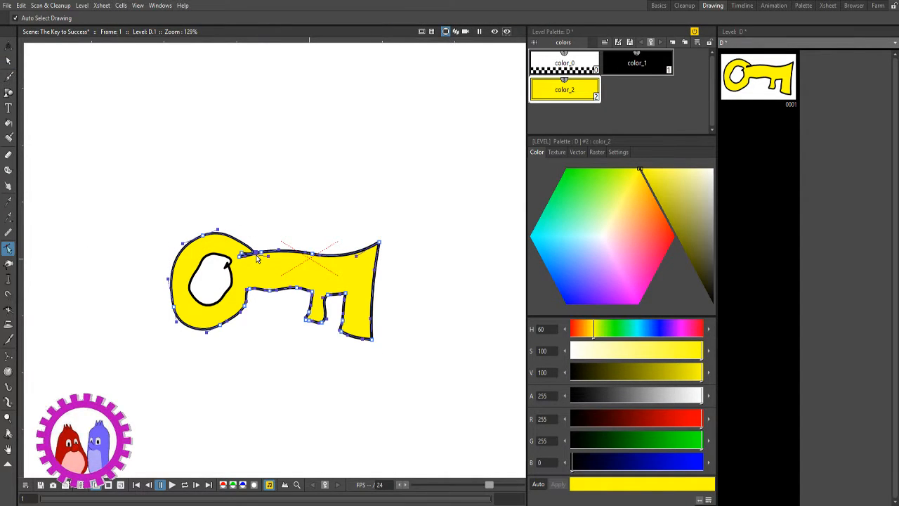
{"action": "scroll", "coordinate": [257, 258], "scroll_direction": "up", "scroll_amount": 2}
{"action": "scroll", "coordinate": [257, 259], "scroll_direction": "up", "scroll_amount": 5}
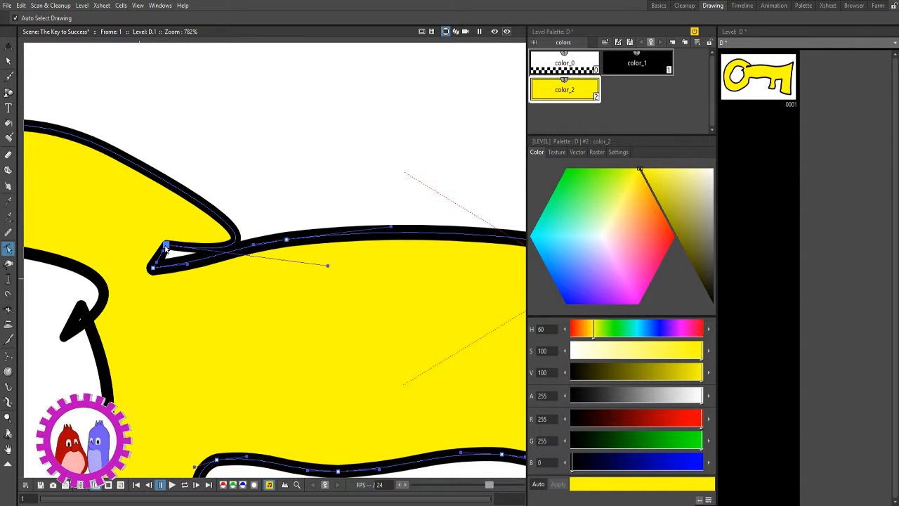
{"action": "key", "text": "Delete"}
Delete the stray control point at the small overlap on the upper right of the hole's outline.
{"action": "scroll", "coordinate": [177, 237], "scroll_direction": "down", "scroll_amount": 2}
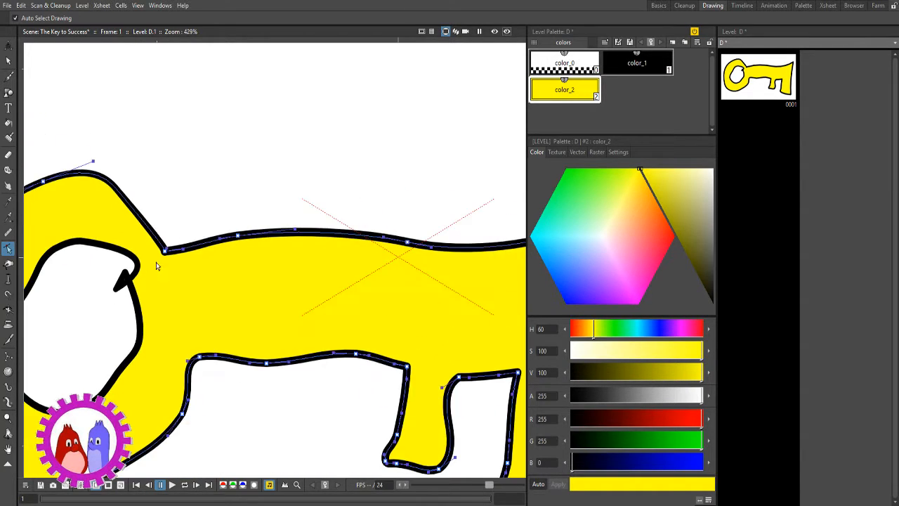
{"action": "scroll", "coordinate": [125, 283], "scroll_direction": "up", "scroll_amount": 3}
{"action": "left_click", "coordinate": [128, 260]}
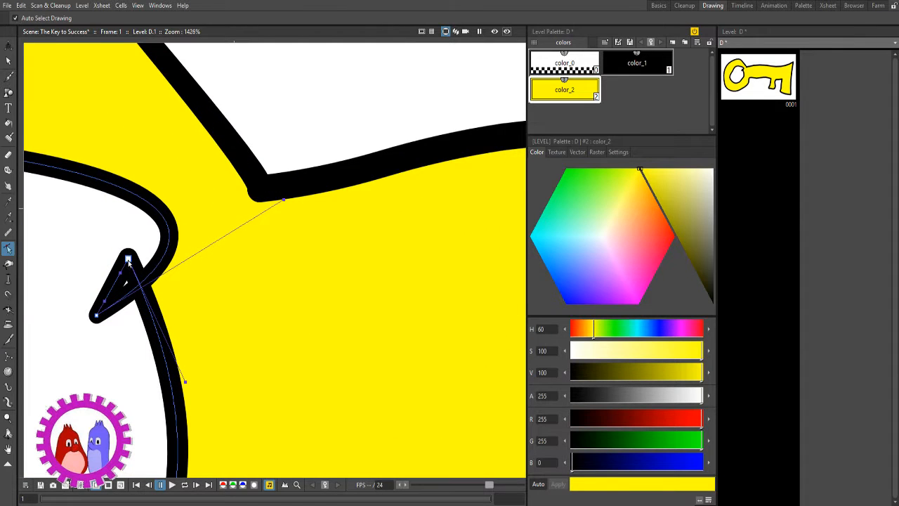
{"action": "key", "text": "Delete"}
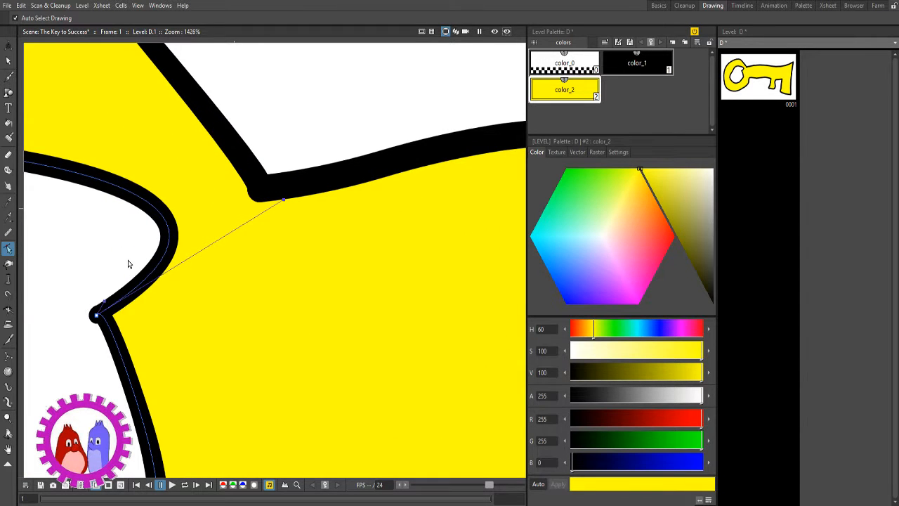
Reshape the hole's upper-right curve by pulling the long control handle inward to remove the hook.
{"action": "scroll", "coordinate": [128, 264], "scroll_direction": "down", "scroll_amount": 3}
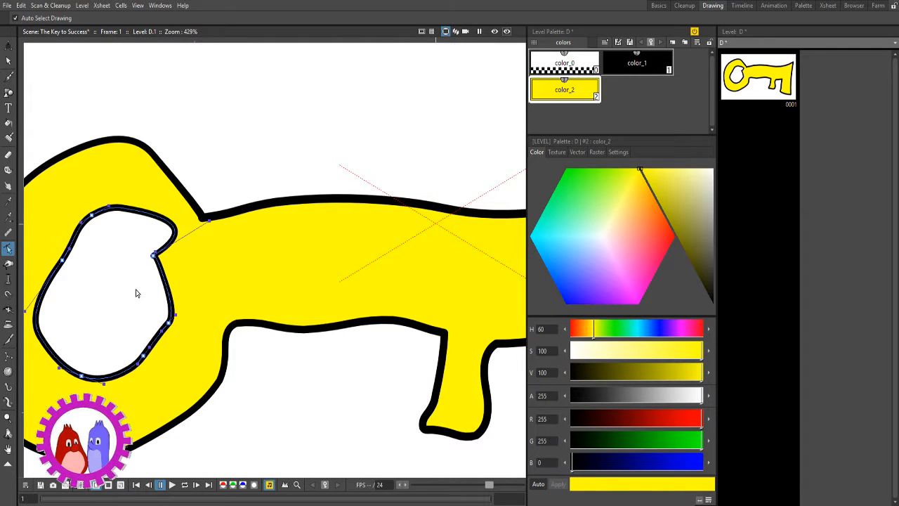
{"action": "left_click_drag", "start_coordinate": [130, 298], "coordinate": [326, 297]}
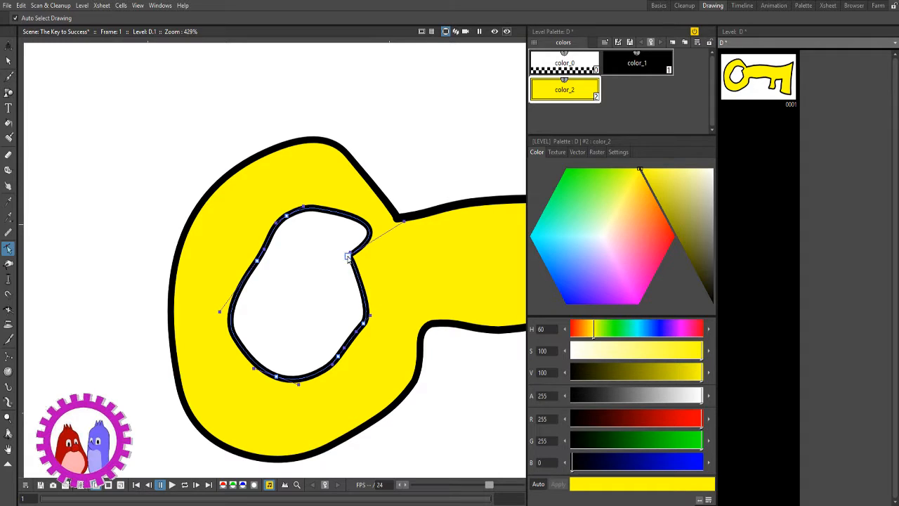
{"action": "left_click_drag", "start_coordinate": [406, 222], "coordinate": [343, 243]}
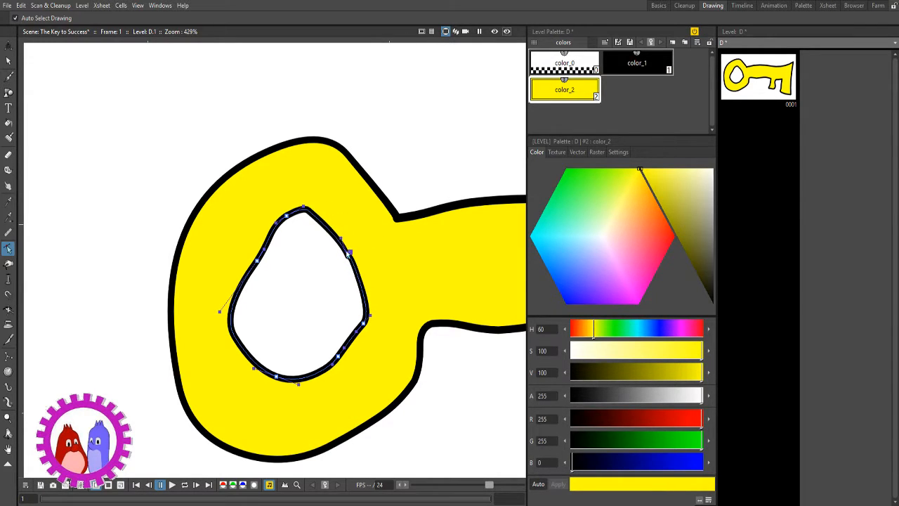
Smooth the hole's sides by adjusting the right and left curve handles and removing the extra lower-right control point.
{"action": "left_click", "coordinate": [368, 316]}
{"action": "left_click_drag", "start_coordinate": [369, 317], "coordinate": [338, 362]}
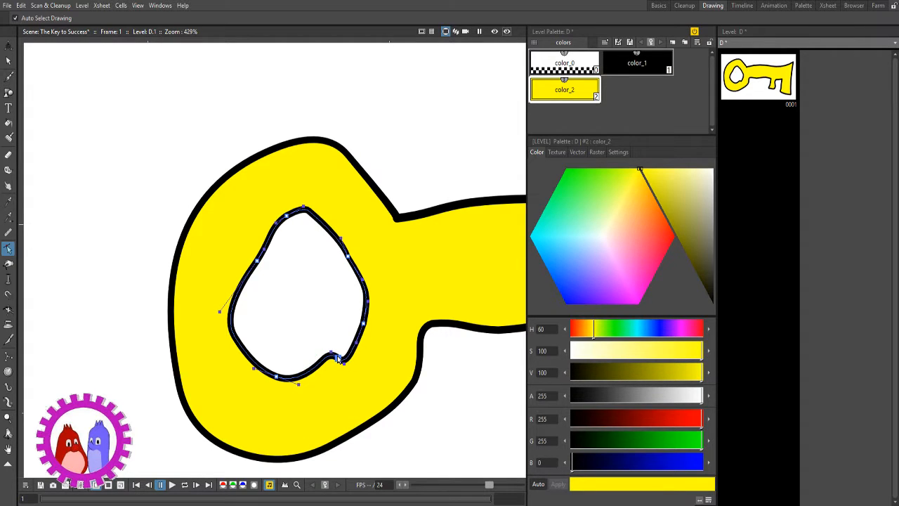
{"action": "key", "text": "ctrl+z"}
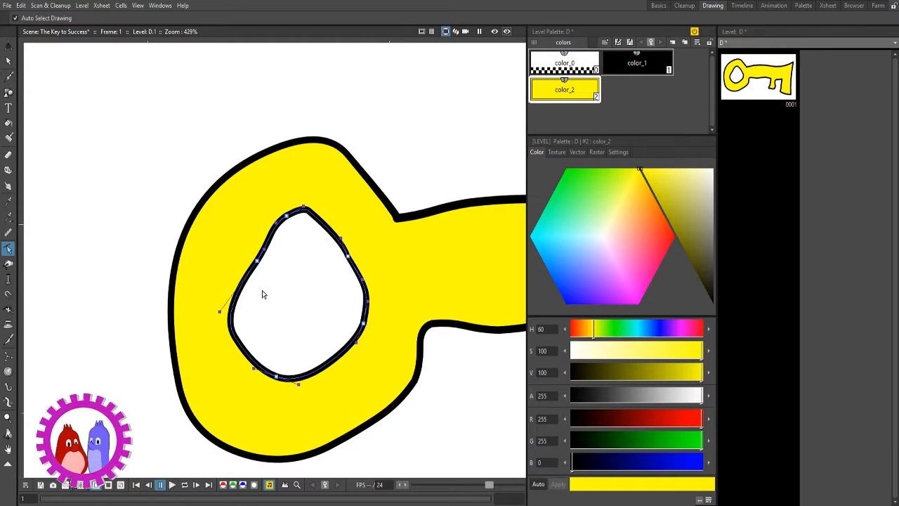
{"action": "left_click_drag", "start_coordinate": [227, 318], "coordinate": [237, 262]}
Straighten the shaft's lower edge by deleting the two control points between the key's head and the first tooth.
{"action": "scroll", "coordinate": [315, 253], "scroll_direction": "down", "scroll_amount": 6}
{"action": "left_click_drag", "start_coordinate": [347, 260], "coordinate": [300, 257]}
{"action": "left_click", "coordinate": [325, 271]}
{"action": "scroll", "coordinate": [342, 276], "scroll_direction": "up", "scroll_amount": 3}
{"action": "scroll", "coordinate": [342, 277], "scroll_direction": "up", "scroll_amount": 1}
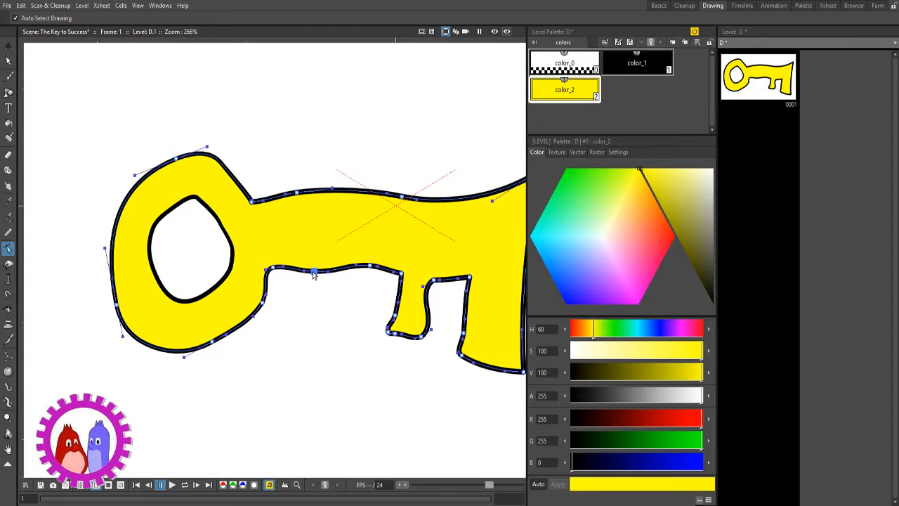
{"action": "key", "text": "Delete"}
{"action": "left_click_drag", "start_coordinate": [370, 267], "coordinate": [334, 272]}
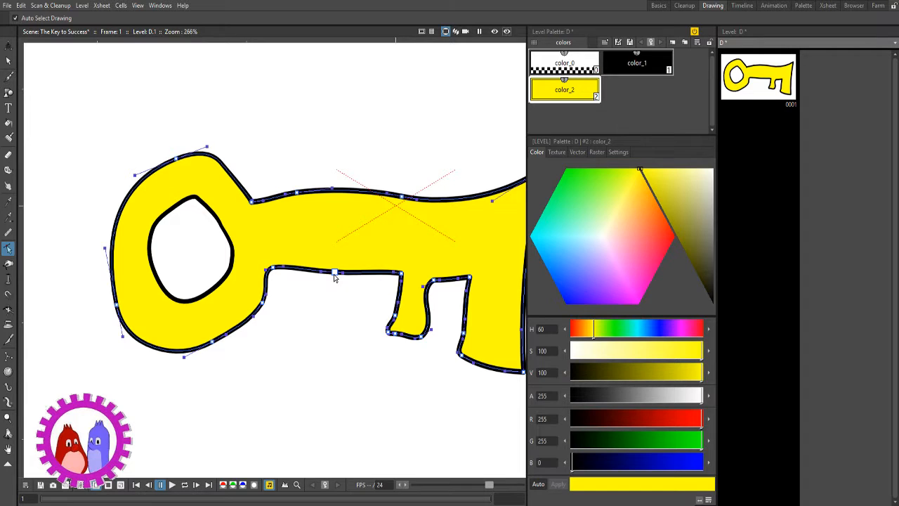
{"action": "key", "text": "Delete"}
Try to delete the corner control point where the shaft's lower edge meets the first tooth, and undo the deletion.
{"action": "left_click", "coordinate": [400, 275]}
{"action": "scroll", "coordinate": [400, 274], "scroll_direction": "up", "scroll_amount": 5}
{"action": "scroll", "coordinate": [383, 279], "scroll_direction": "down", "scroll_amount": 1}
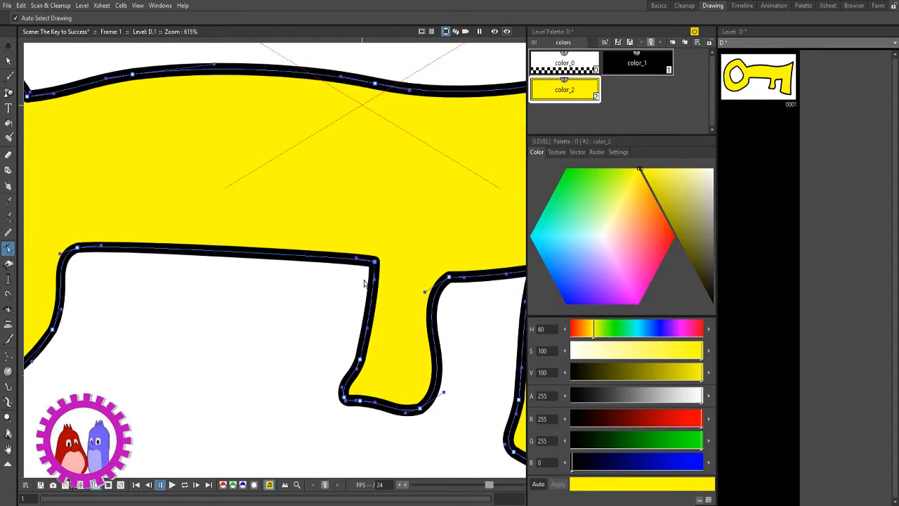
{"action": "key", "text": "Delete"}
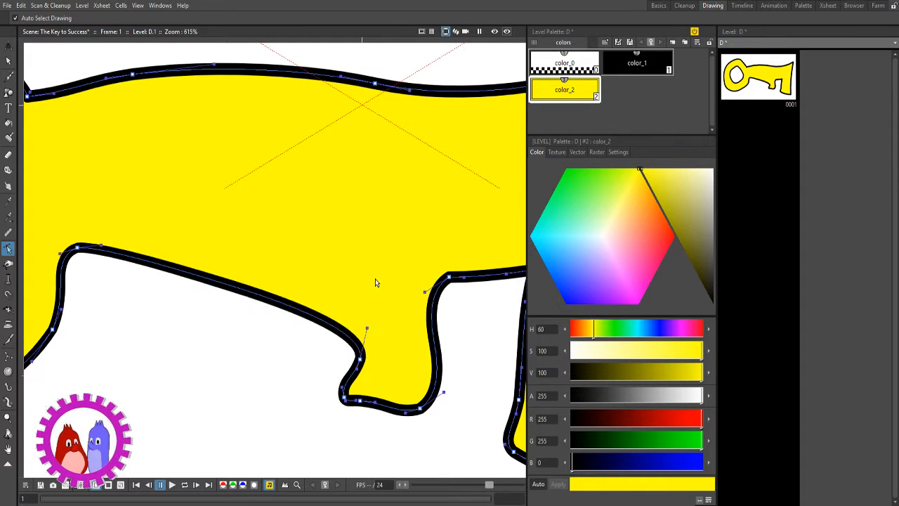
{"action": "key", "text": "ctrl+z"}
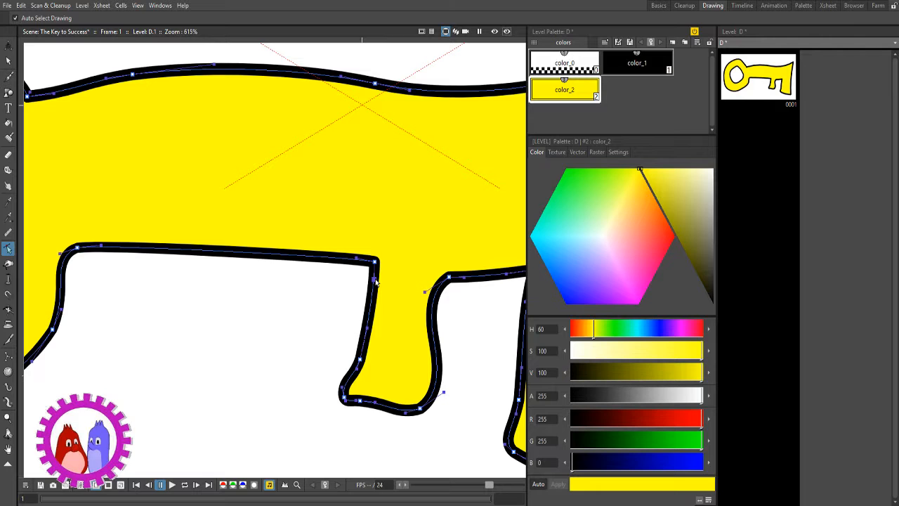
Pull in the control handles at the first tooth's upper-left and lower-right corners to straighten its sides and sharpen the lower-right corner.
{"action": "left_click_drag", "start_coordinate": [375, 281], "coordinate": [375, 263]}
{"action": "scroll", "coordinate": [311, 257], "scroll_direction": "down", "scroll_amount": 6}
{"action": "scroll", "coordinate": [379, 284], "scroll_direction": "up", "scroll_amount": 4}
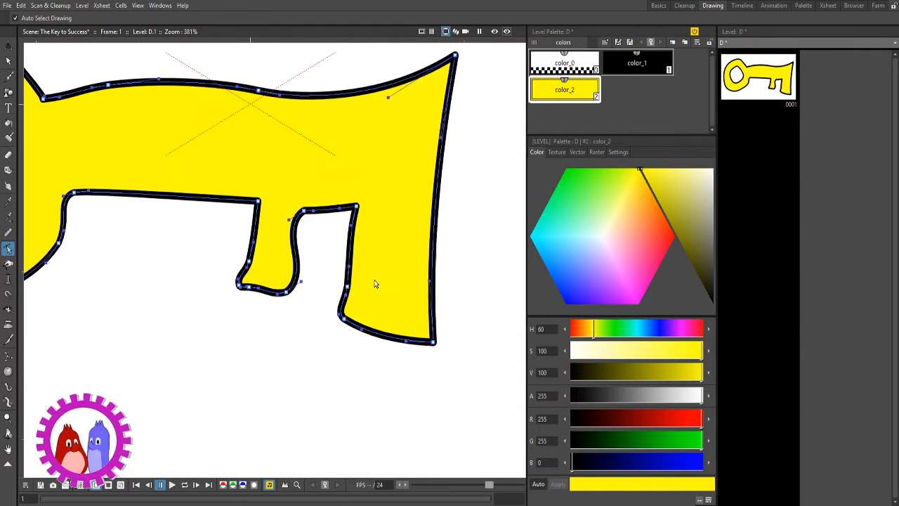
{"action": "scroll", "coordinate": [303, 301], "scroll_direction": "up", "scroll_amount": 2}
{"action": "left_click_drag", "start_coordinate": [298, 278], "coordinate": [279, 295]}
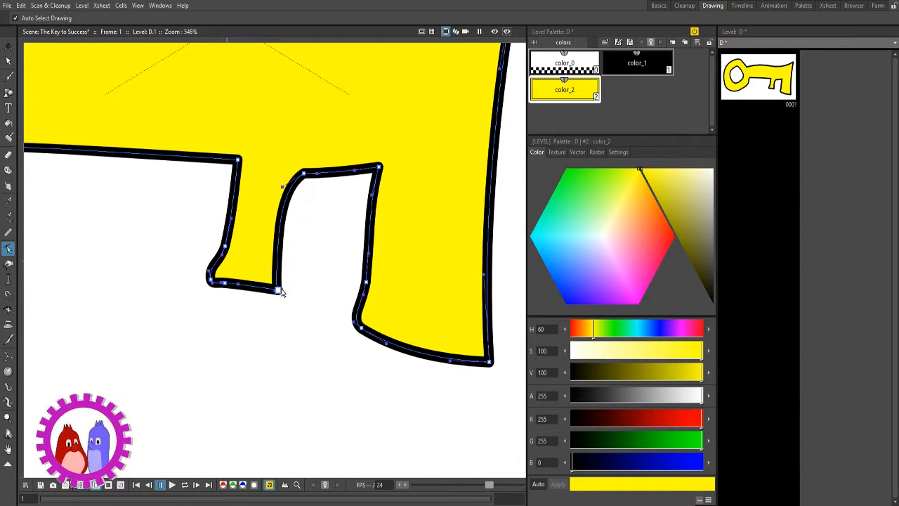
Switch to the Basics workspace and extend the key drawing's exposure in Col1 to frame 37.
{"action": "left_click", "coordinate": [280, 299]}
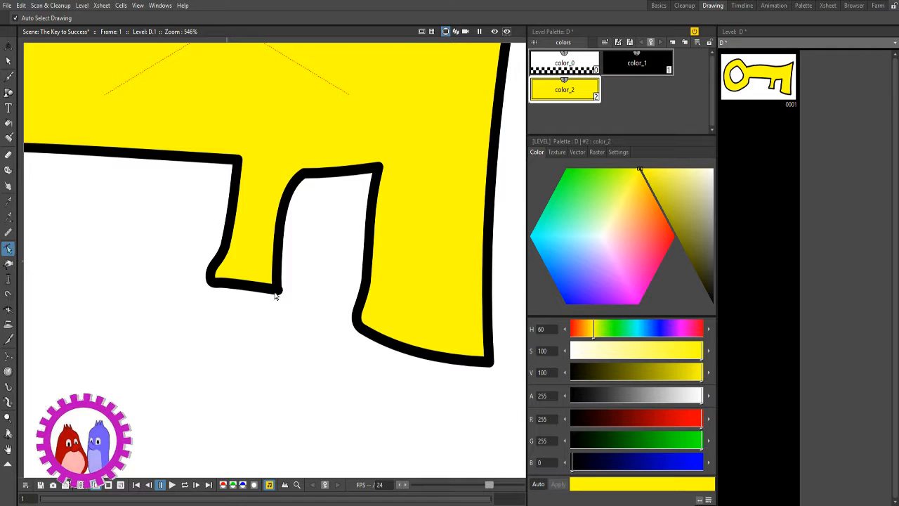
{"action": "scroll", "coordinate": [288, 288], "scroll_direction": "down", "scroll_amount": 6}
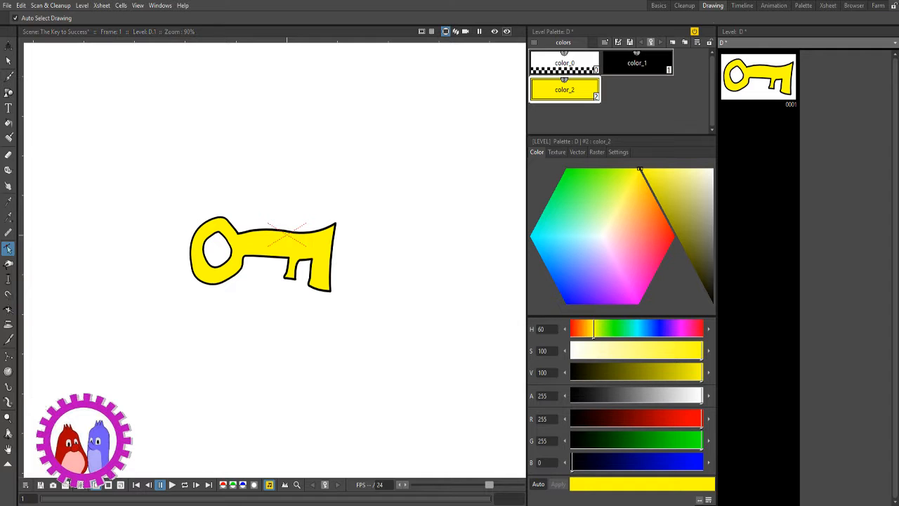
{"action": "left_click", "coordinate": [685, 6]}
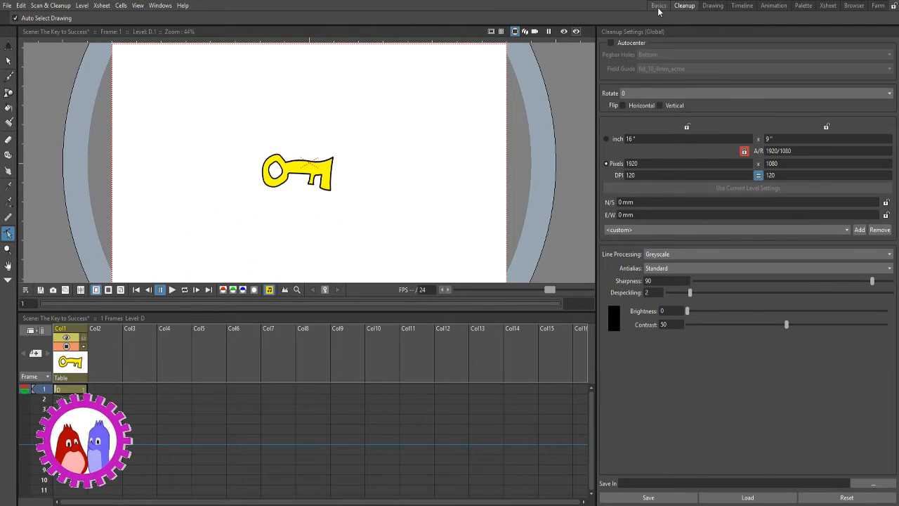
{"action": "left_click", "coordinate": [659, 6]}
{"action": "scroll", "coordinate": [331, 96], "scroll_direction": "down", "scroll_amount": 5}
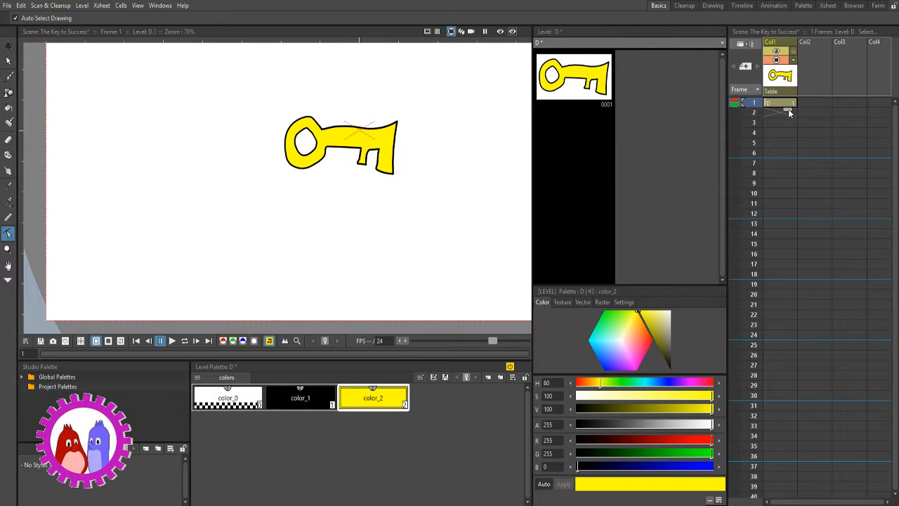
{"action": "left_click_drag", "start_coordinate": [786, 111], "coordinate": [815, 470]}
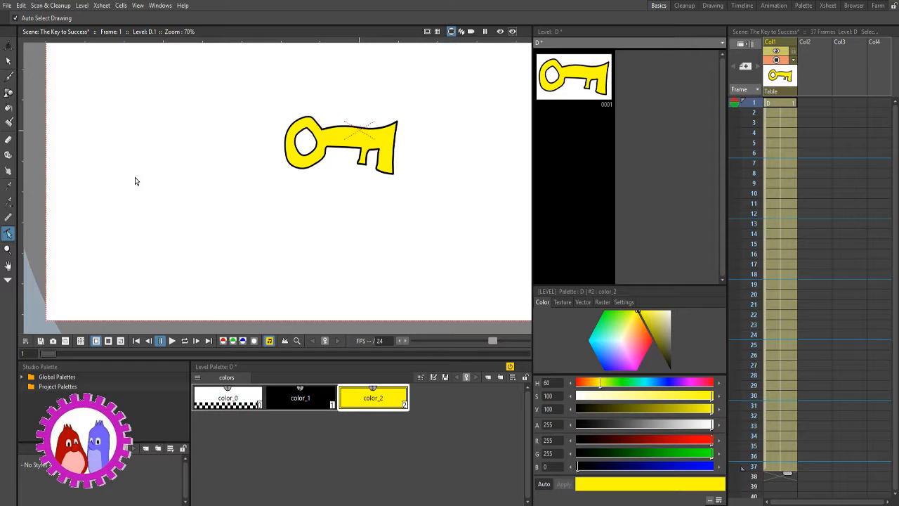
With the Animate tool, keyframe the key at frame 1 and move it at frame 25 to about -112 mm E/W, -74 mm N/S.
{"action": "left_click", "coordinate": [8, 45]}
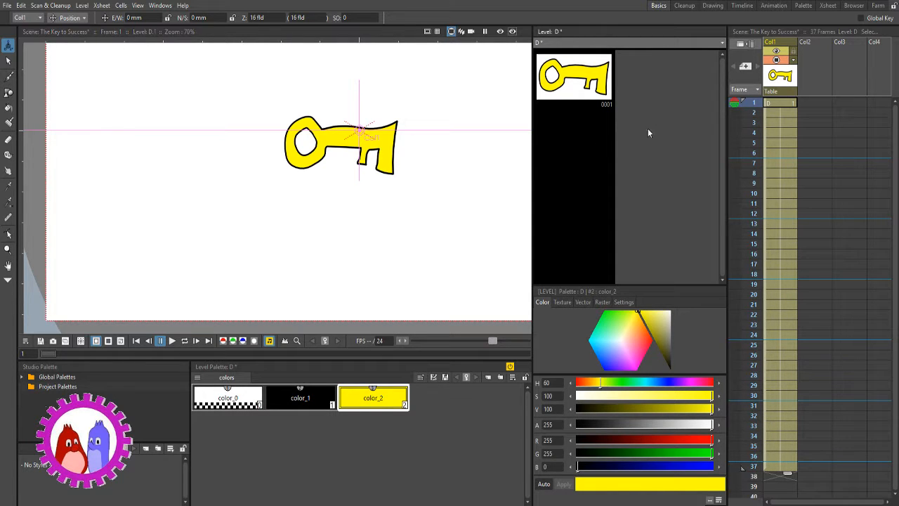
{"action": "left_click", "coordinate": [778, 105]}
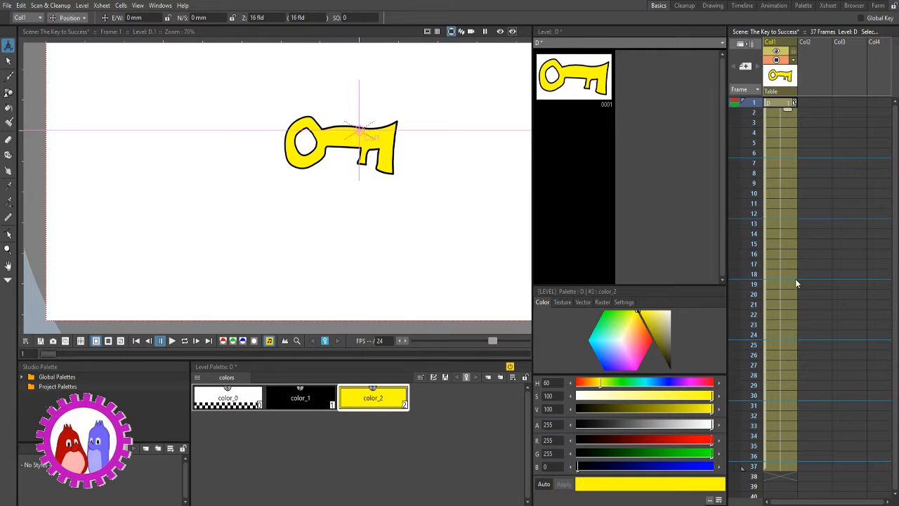
{"action": "left_click", "coordinate": [788, 345]}
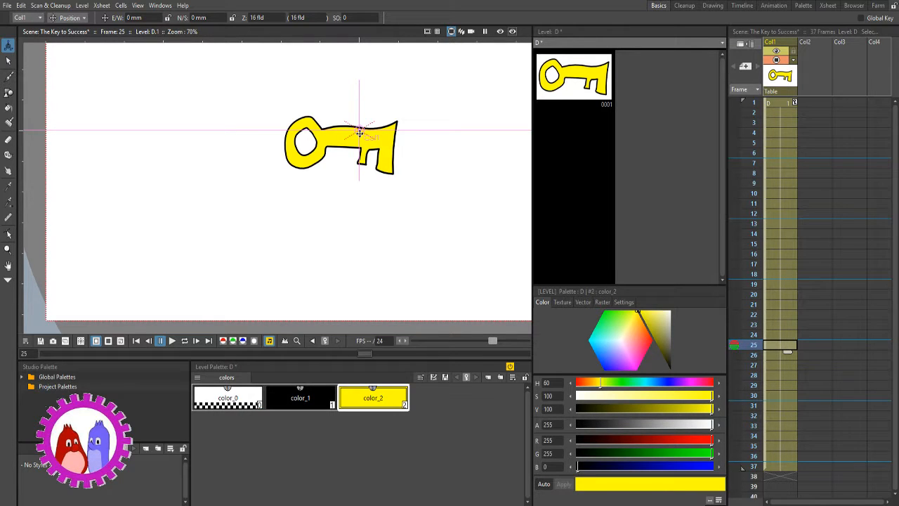
{"action": "mouse_move", "coordinate": [359, 131]}
{"action": "left_mouse_down"}
{"action": "mouse_move", "coordinate": [272, 229]}
{"action": "mouse_move", "coordinate": [185, 254]}
{"action": "left_mouse_up"}
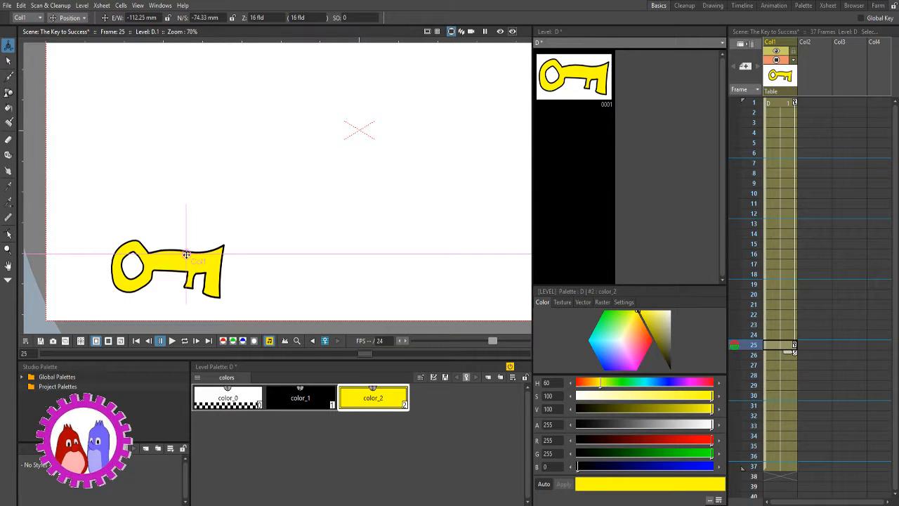
Rotate the key to about -90° at frame 25 and check its motion at frames 24, 22 and 1.
{"action": "left_click", "coordinate": [70, 50]}
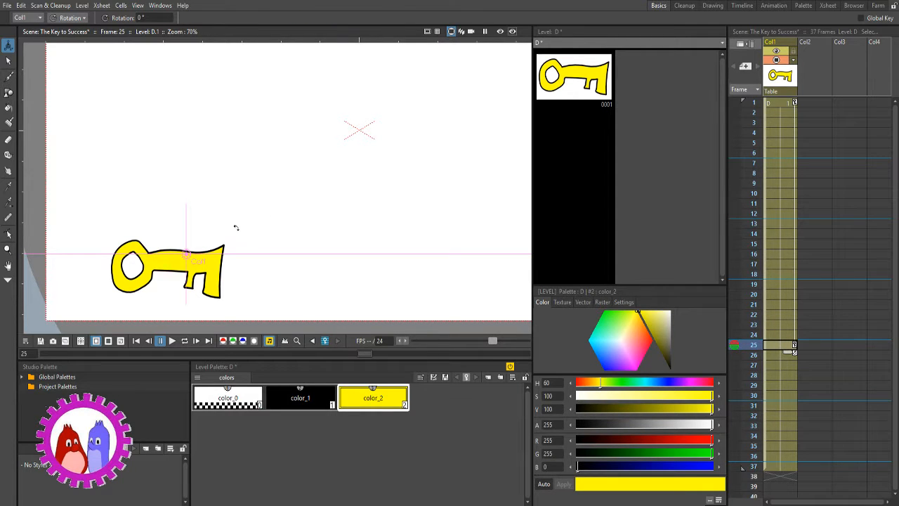
{"action": "left_click_drag", "start_coordinate": [234, 216], "coordinate": [209, 287]}
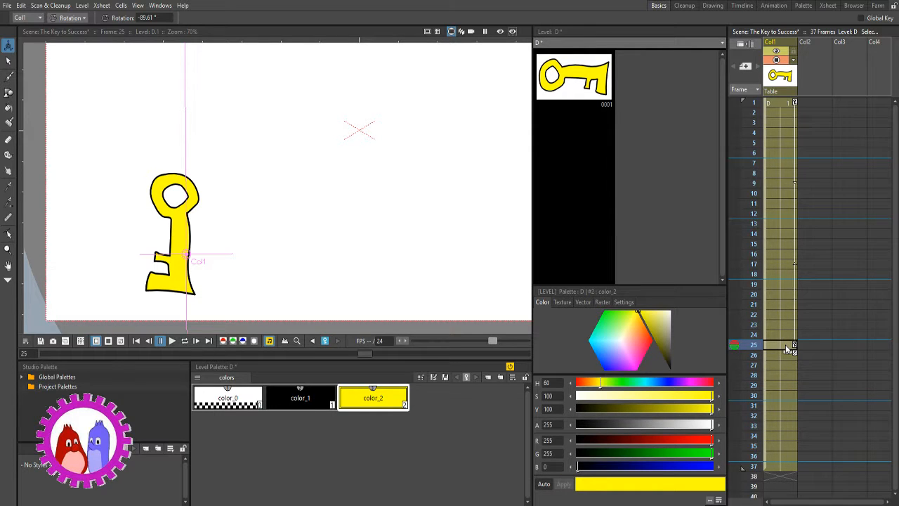
{"action": "left_click", "coordinate": [787, 331]}
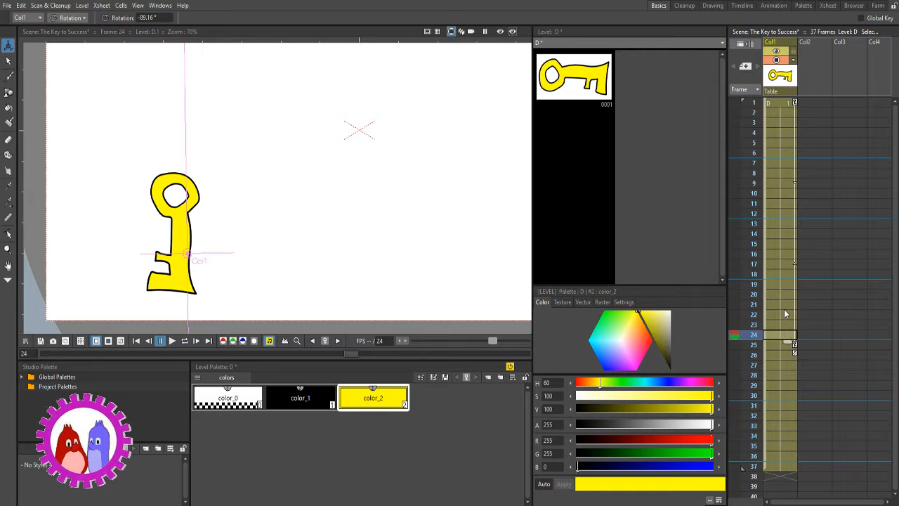
{"action": "left_click", "coordinate": [784, 314]}
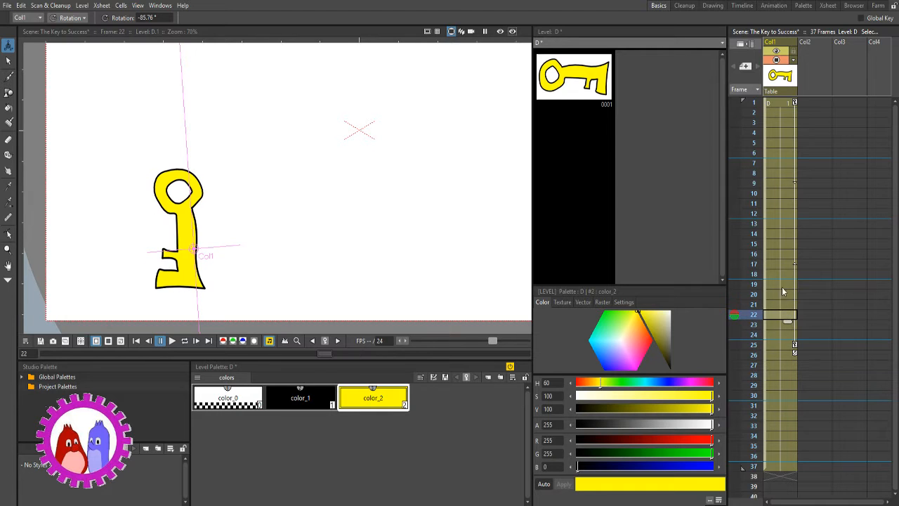
{"action": "left_click", "coordinate": [790, 346]}
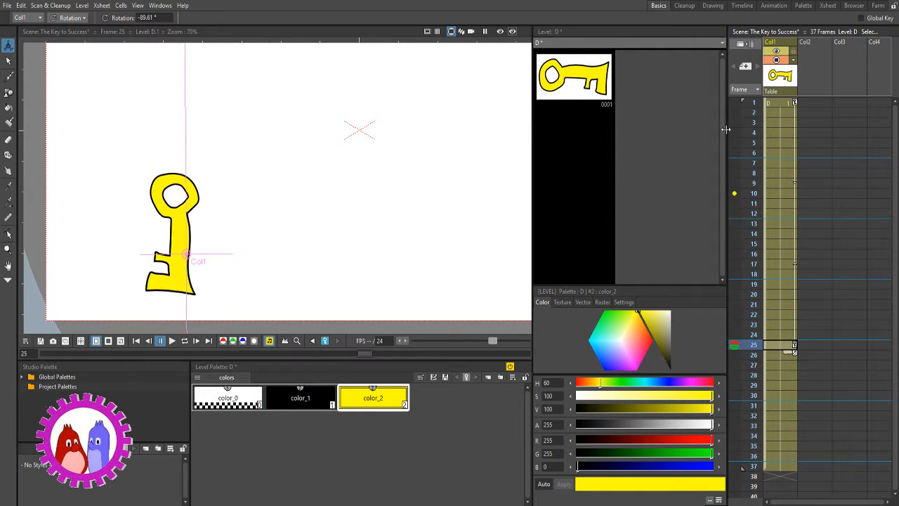
{"action": "left_click", "coordinate": [777, 106]}
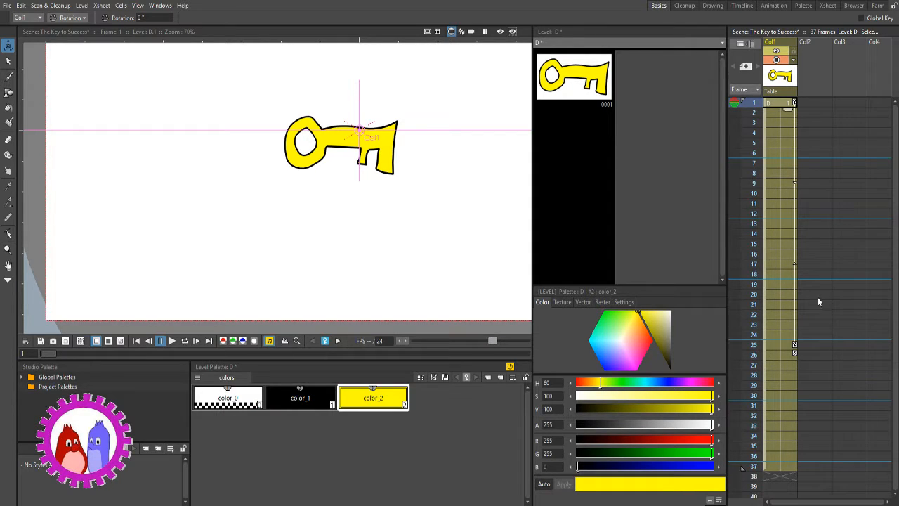
{"action": "left_click", "coordinate": [787, 347]}
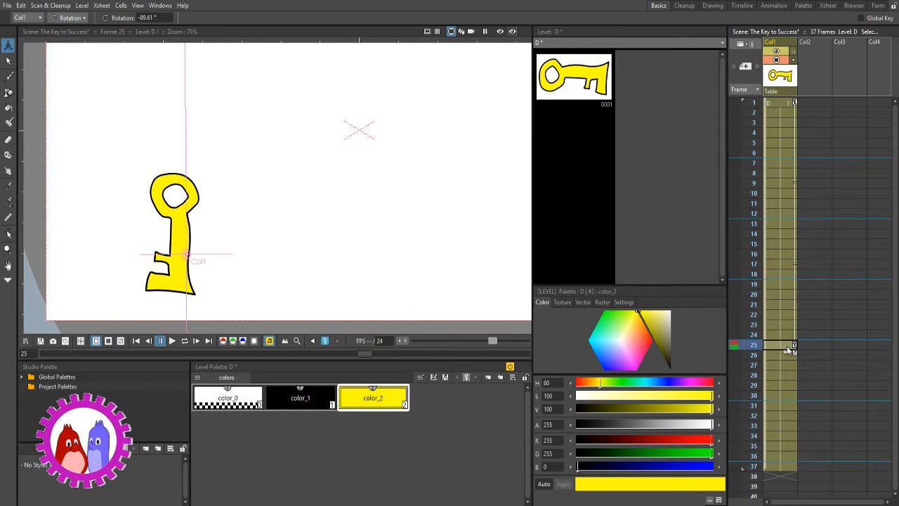
At frame 1, try moving the key to about -125 mm E/W, 27 mm N/S and rotating it to about 45°.
{"action": "left_click", "coordinate": [782, 106]}
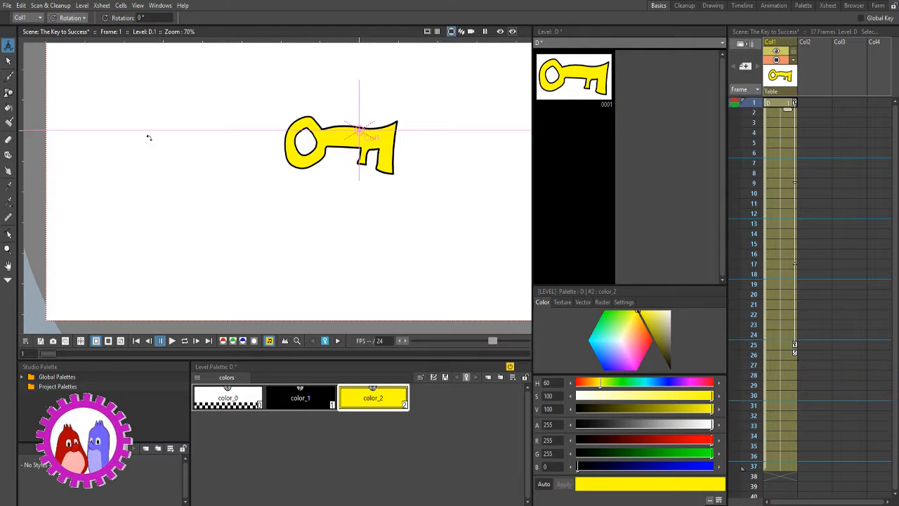
{"action": "left_click", "coordinate": [73, 18]}
{"action": "left_click", "coordinate": [74, 29]}
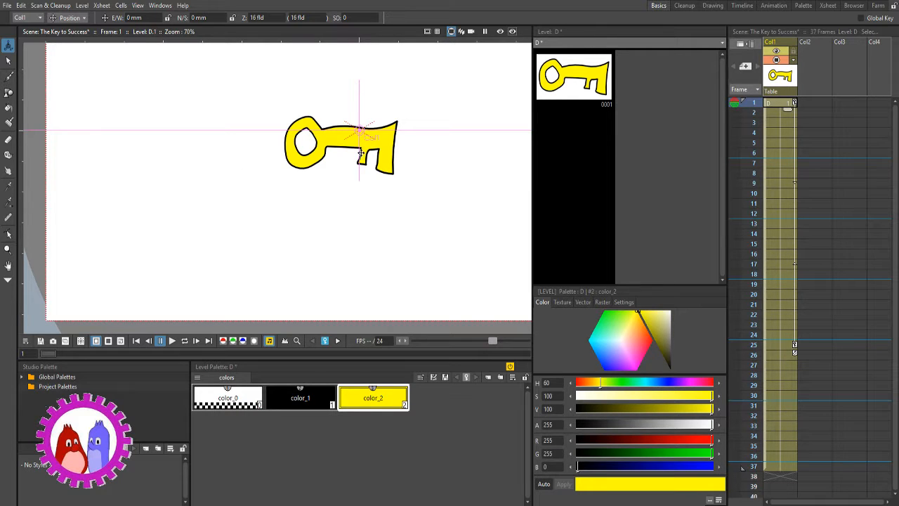
{"action": "left_click_drag", "start_coordinate": [357, 147], "coordinate": [165, 103]}
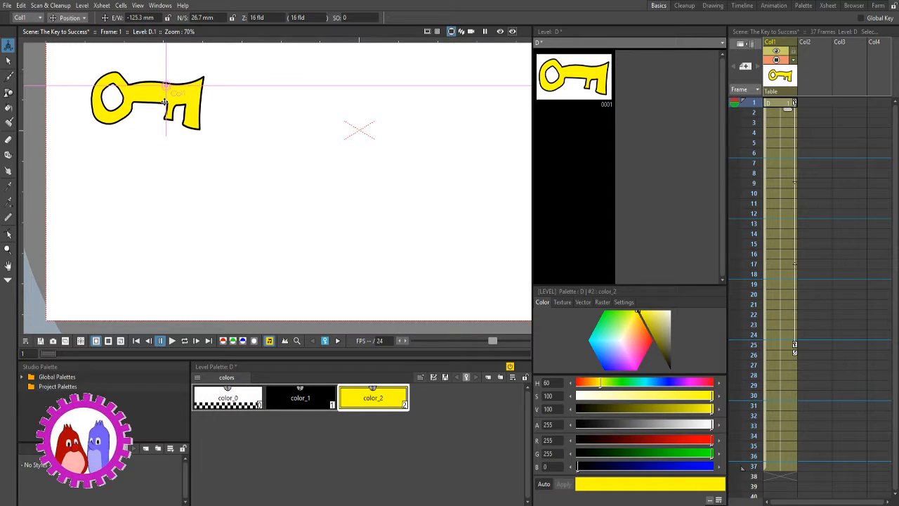
{"action": "left_click", "coordinate": [74, 48]}
{"action": "left_click_drag", "start_coordinate": [130, 95], "coordinate": [128, 131]}
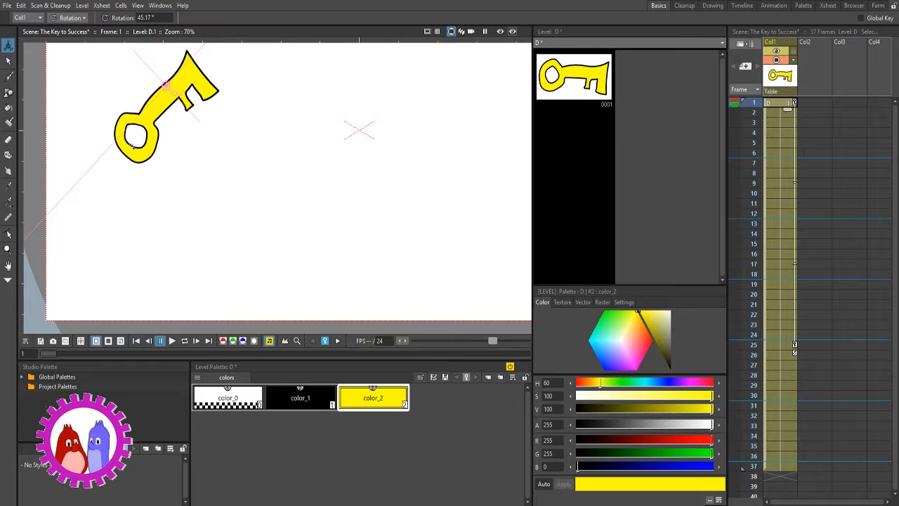
{"action": "mouse_move", "coordinate": [123, 133]}
{"action": "left_mouse_down"}
{"action": "mouse_move", "coordinate": [191, 184]}
{"action": "mouse_move", "coordinate": [249, 206]}
{"action": "left_mouse_up"}
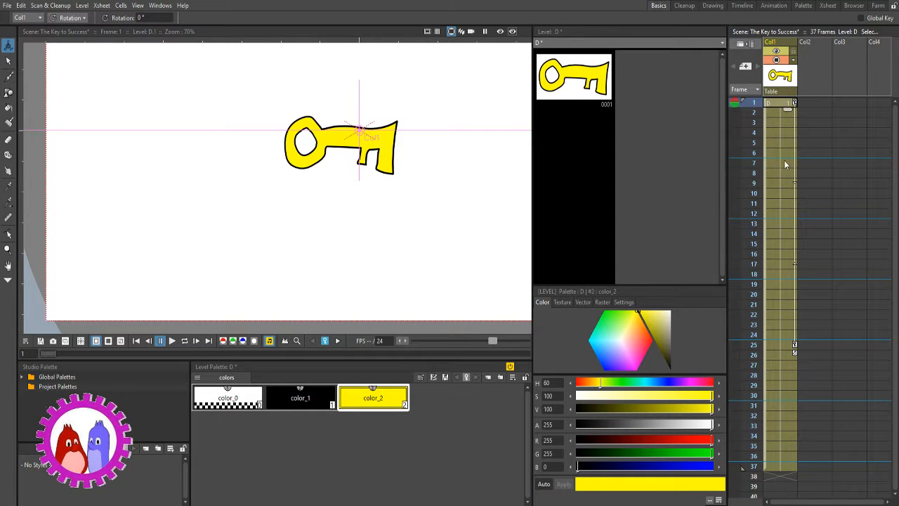
At frame 13, move the key to about -104 mm E/W, 3 mm N/S and rotate it to about 81°.
{"action": "left_click", "coordinate": [787, 223]}
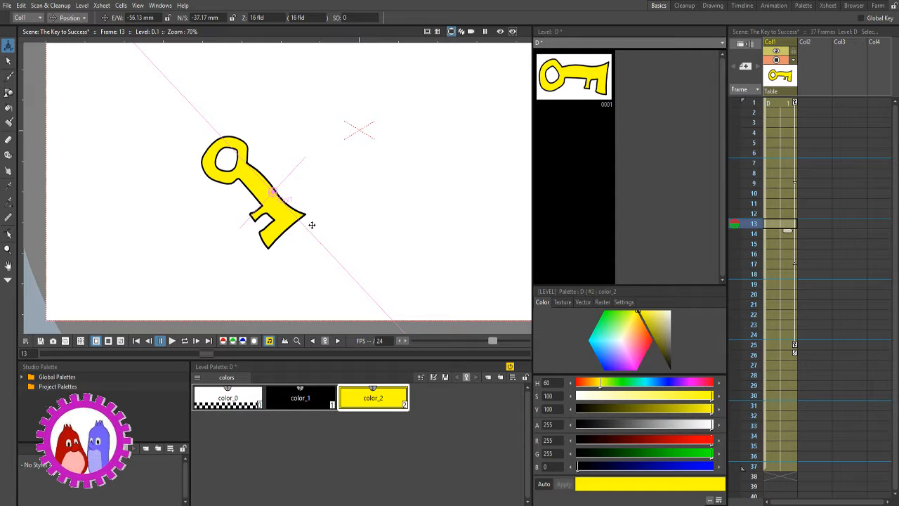
{"action": "left_click_drag", "start_coordinate": [244, 181], "coordinate": [171, 115]}
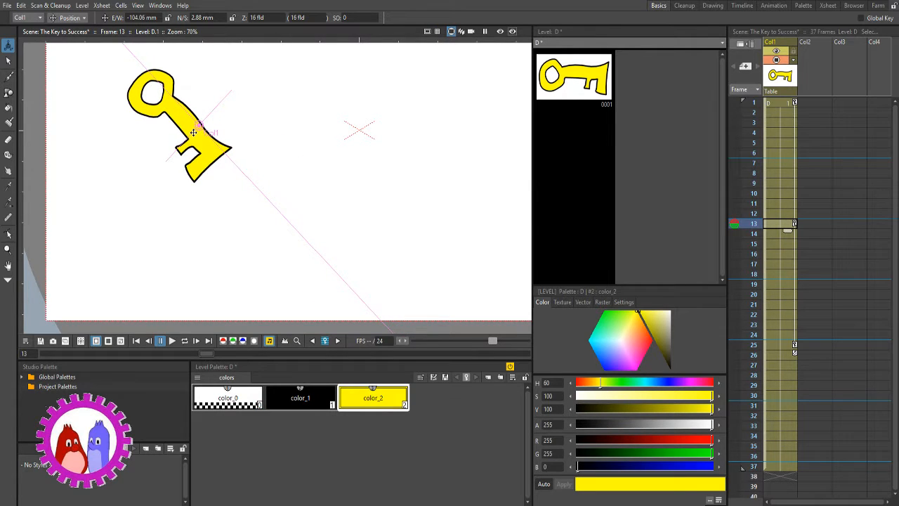
{"action": "left_click", "coordinate": [79, 22]}
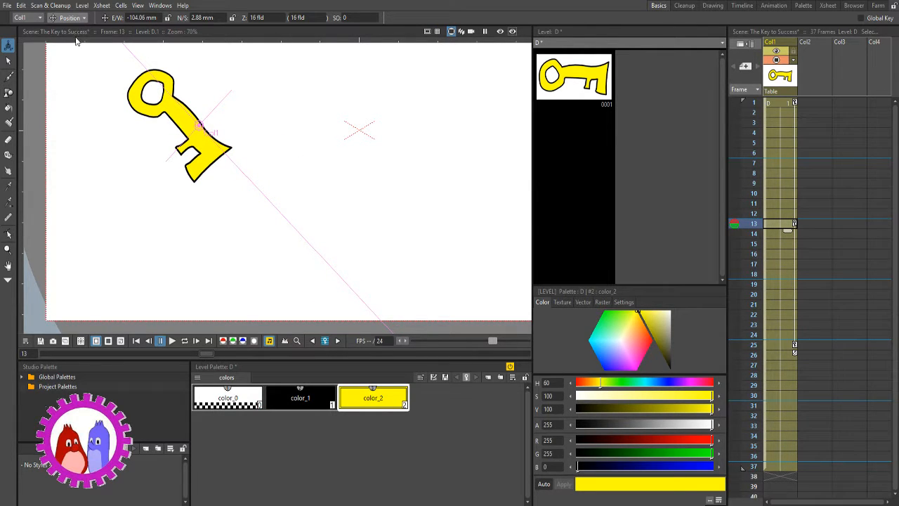
{"action": "left_click", "coordinate": [74, 40]}
{"action": "left_click_drag", "start_coordinate": [137, 99], "coordinate": [223, 238]}
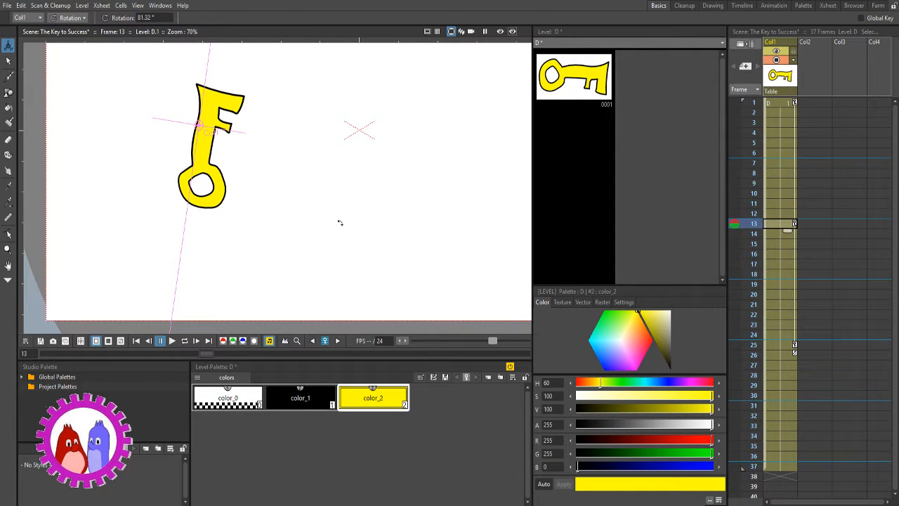
Review the key's animation at frames 1, 3 and 13.
{"action": "left_click", "coordinate": [771, 104]}
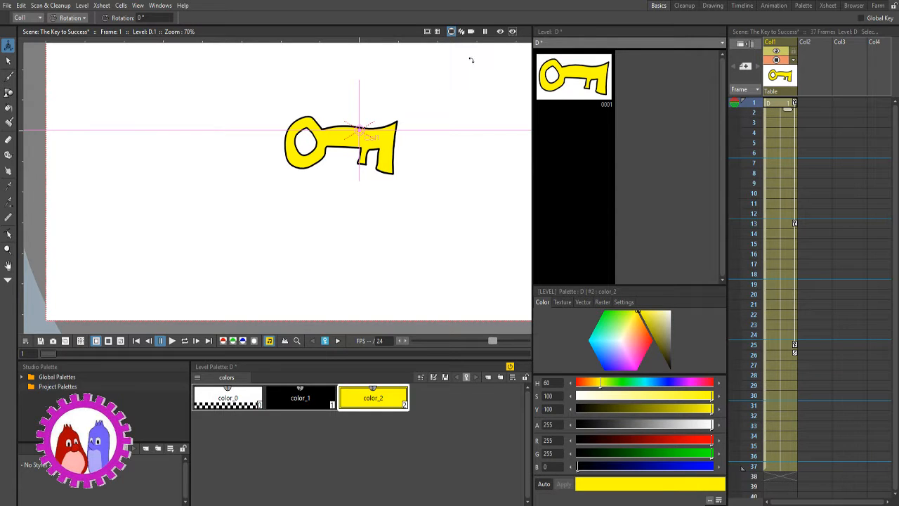
{"action": "left_click", "coordinate": [484, 30]}
{"action": "left_click", "coordinate": [485, 31]}
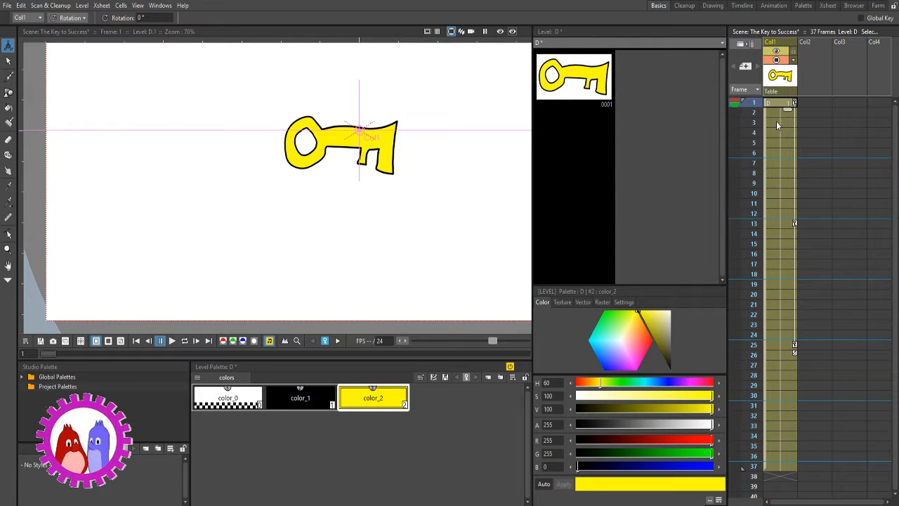
{"action": "key", "text": "p"}
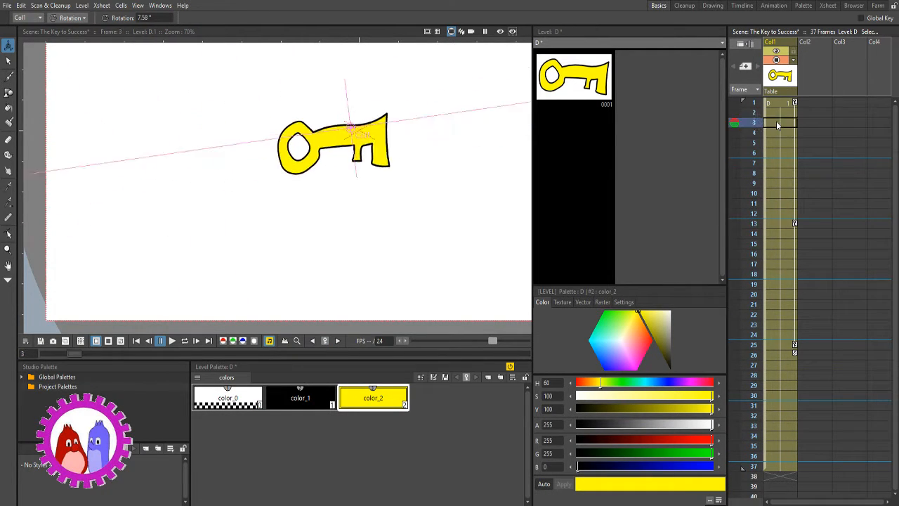
{"action": "key", "text": "Up"}
{"action": "key", "text": "Up"}
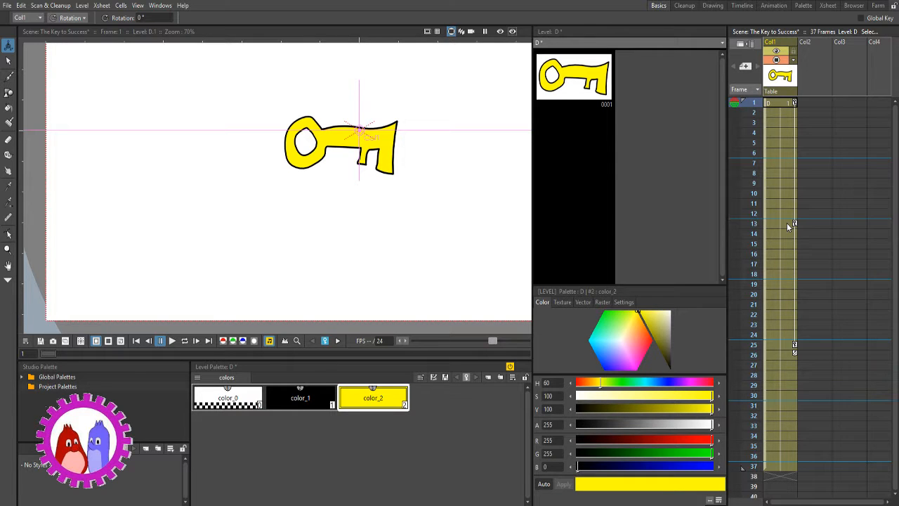
{"action": "left_click", "coordinate": [787, 224]}
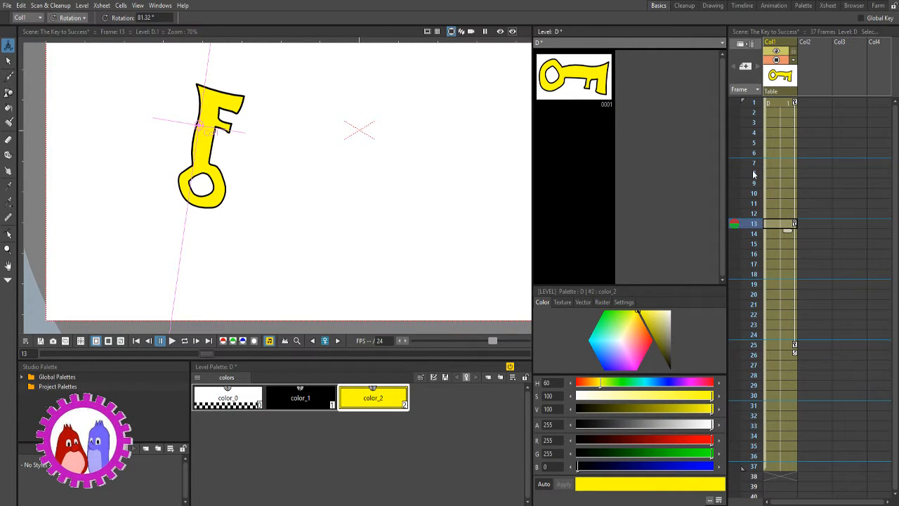
Hide Col1 in both the preview and the camera stand, and make the empty column Col2 current.
{"action": "left_click", "coordinate": [812, 103]}
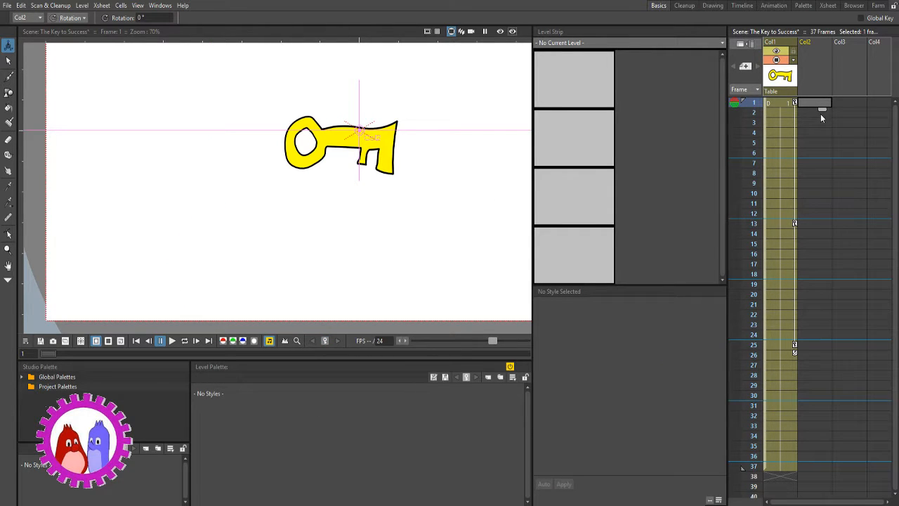
{"action": "left_click", "coordinate": [774, 51]}
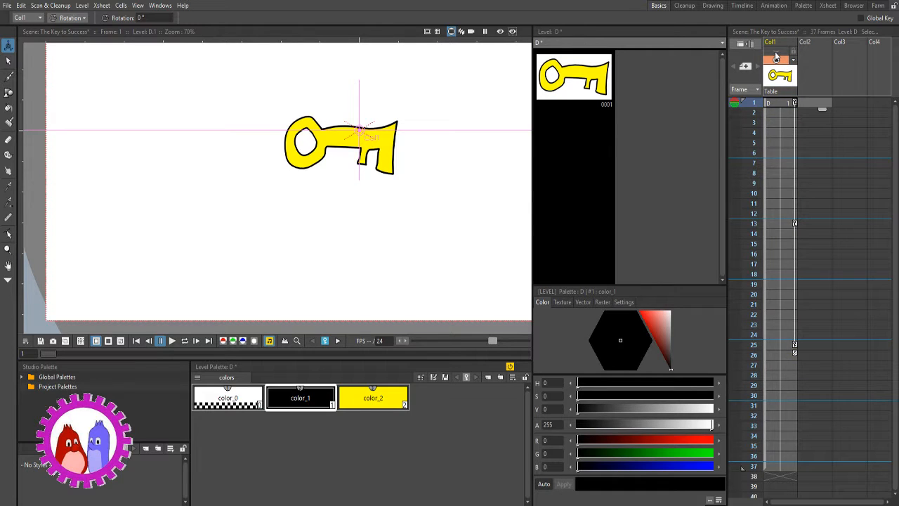
{"action": "left_click", "coordinate": [777, 60]}
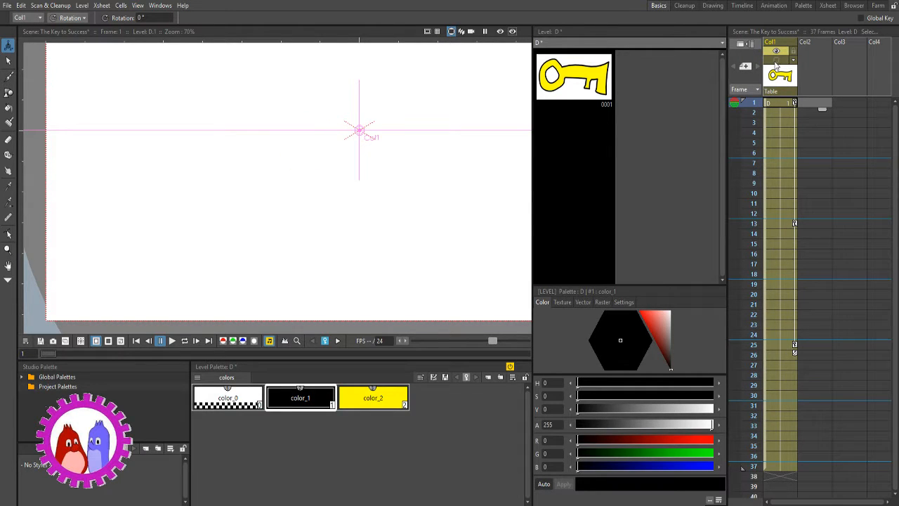
{"action": "left_click", "coordinate": [777, 52]}
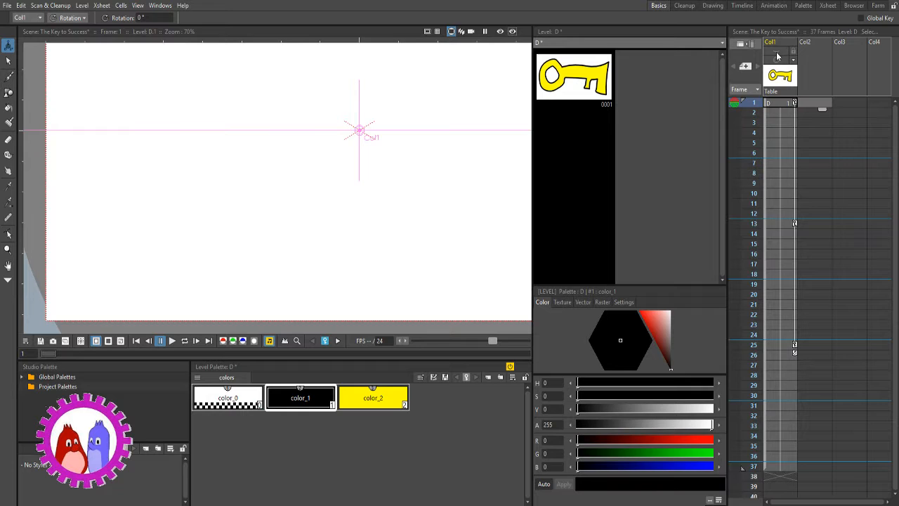
{"action": "left_click", "coordinate": [826, 59]}
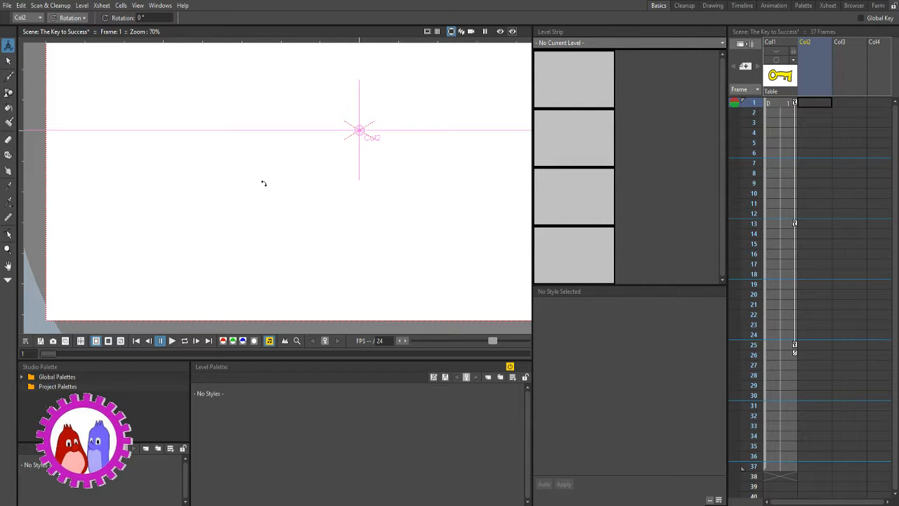
In Col2 at frame 1, draw a face's two oval eyes and a nose curving to the right with the Brush tool.
{"action": "left_click", "coordinate": [9, 77]}
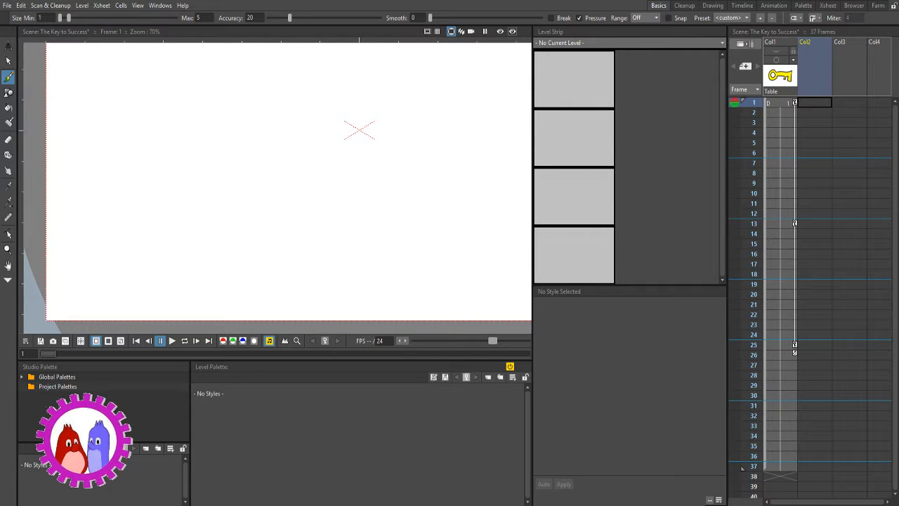
{"action": "mouse_move", "coordinate": [292, 145]}
{"action": "left_mouse_down"}
{"action": "mouse_move", "coordinate": [273, 153]}
{"action": "mouse_move", "coordinate": [284, 177]}
{"action": "mouse_move", "coordinate": [293, 142]}
{"action": "left_mouse_up"}
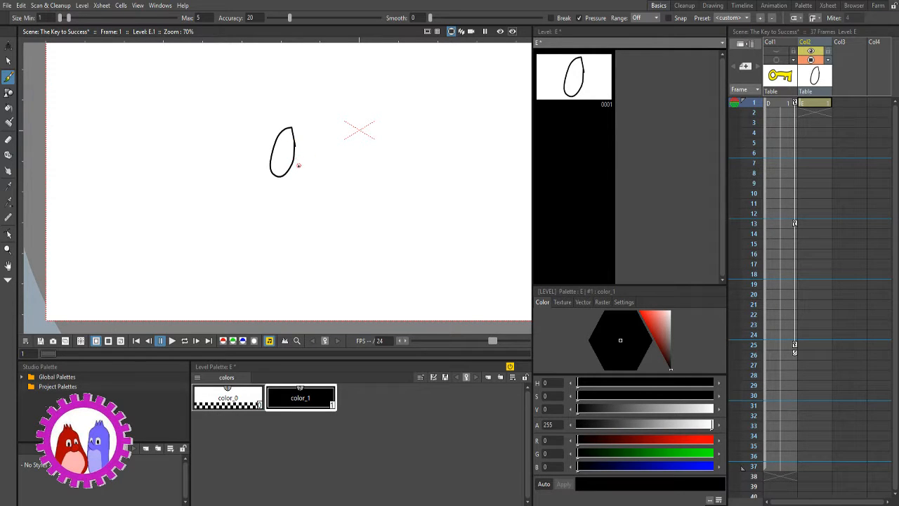
{"action": "mouse_move", "coordinate": [313, 154]}
{"action": "left_mouse_down"}
{"action": "mouse_move", "coordinate": [295, 172]}
{"action": "mouse_move", "coordinate": [319, 167]}
{"action": "mouse_move", "coordinate": [310, 152]}
{"action": "left_mouse_up"}
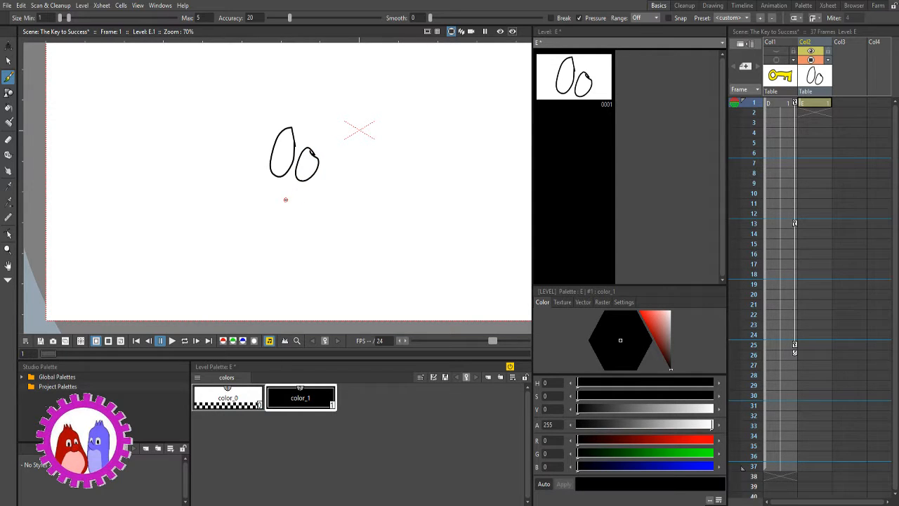
{"action": "mouse_move", "coordinate": [283, 211]}
{"action": "left_mouse_down"}
{"action": "mouse_move", "coordinate": [291, 188]}
{"action": "mouse_move", "coordinate": [295, 208]}
{"action": "left_mouse_up"}
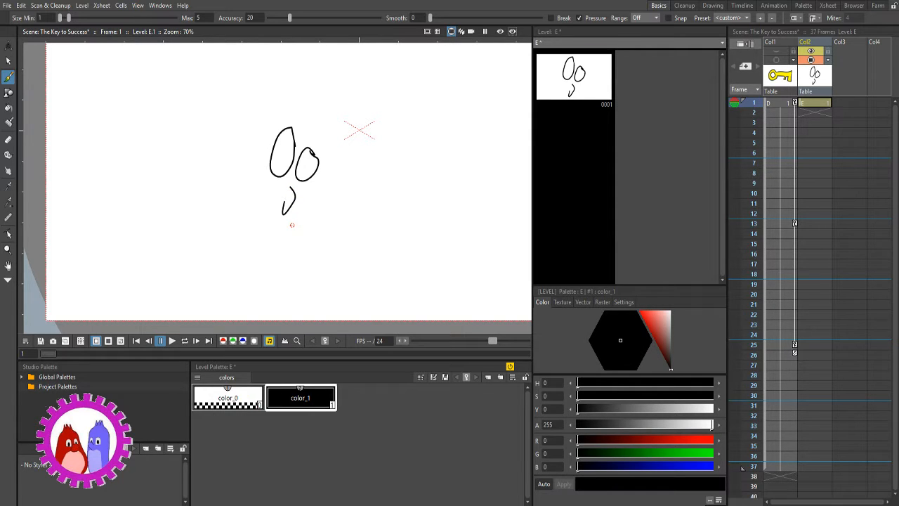
{"action": "key", "text": "ctrl+z"}
{"action": "mouse_move", "coordinate": [292, 186]}
{"action": "left_mouse_down"}
{"action": "mouse_move", "coordinate": [298, 199]}
{"action": "mouse_move", "coordinate": [289, 202]}
{"action": "left_mouse_up"}
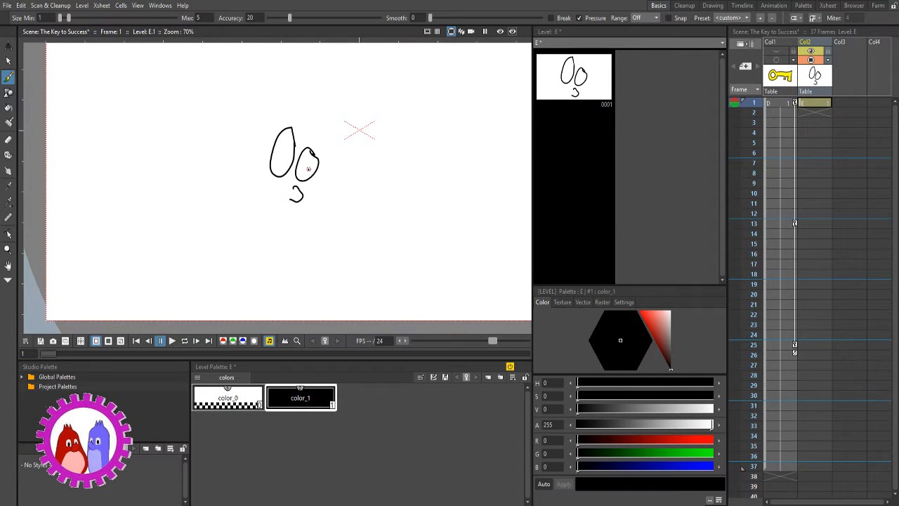
Add a pupil to each eye and draw a straight mouth with a short slanted stroke at each end.
{"action": "left_click", "coordinate": [282, 163]}
{"action": "left_click", "coordinate": [305, 169]}
{"action": "mouse_move", "coordinate": [269, 215]}
{"action": "left_mouse_down"}
{"action": "mouse_move", "coordinate": [299, 214]}
{"action": "mouse_move", "coordinate": [302, 224]}
{"action": "mouse_move", "coordinate": [260, 224]}
{"action": "left_mouse_up"}
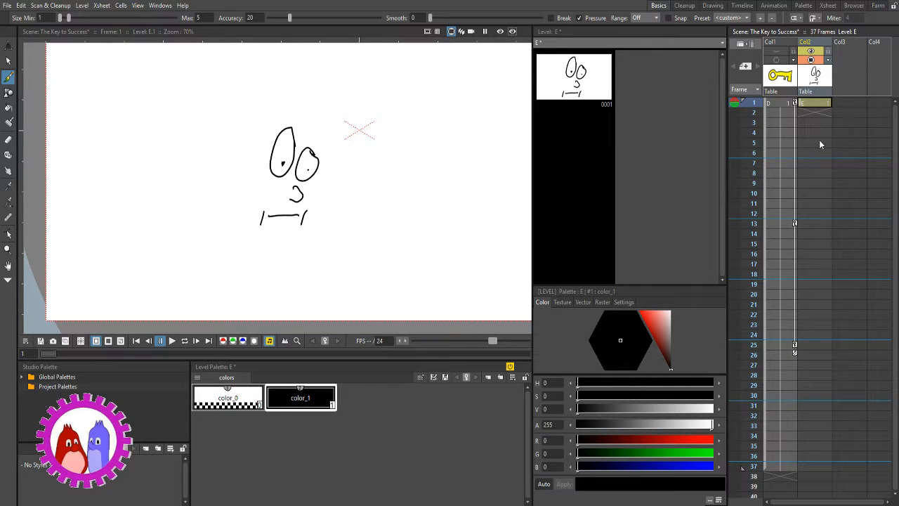
Set a keyframe at frame 1 of Col2 and extend the face drawing's exposure through frame 7.
{"action": "left_click", "coordinate": [828, 103]}
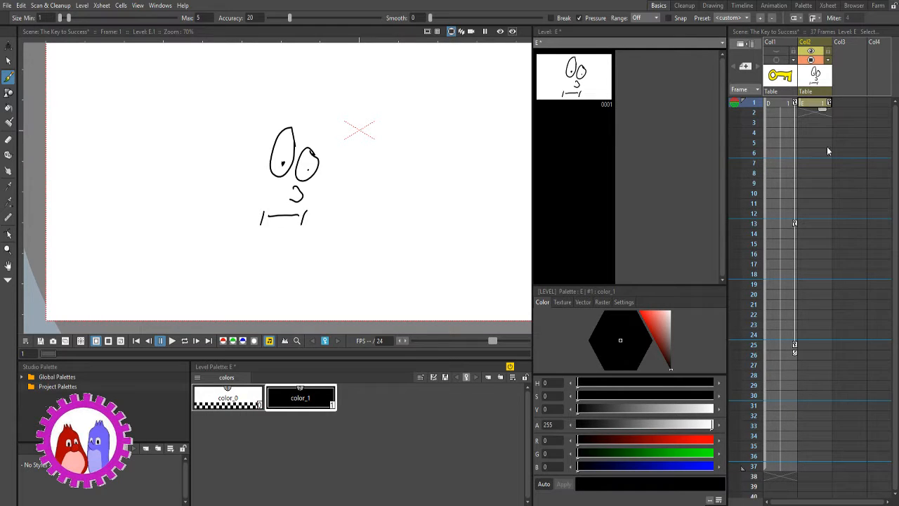
{"action": "left_click", "coordinate": [817, 165]}
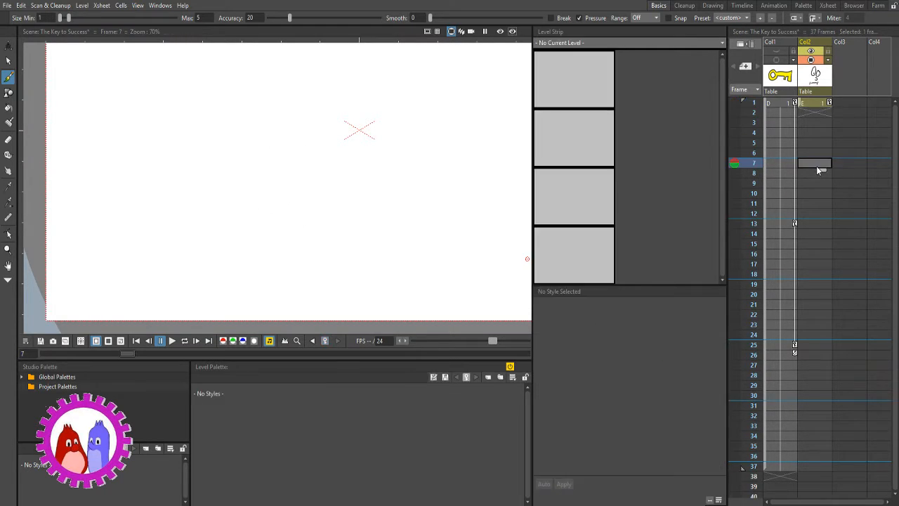
{"action": "left_click", "coordinate": [810, 107]}
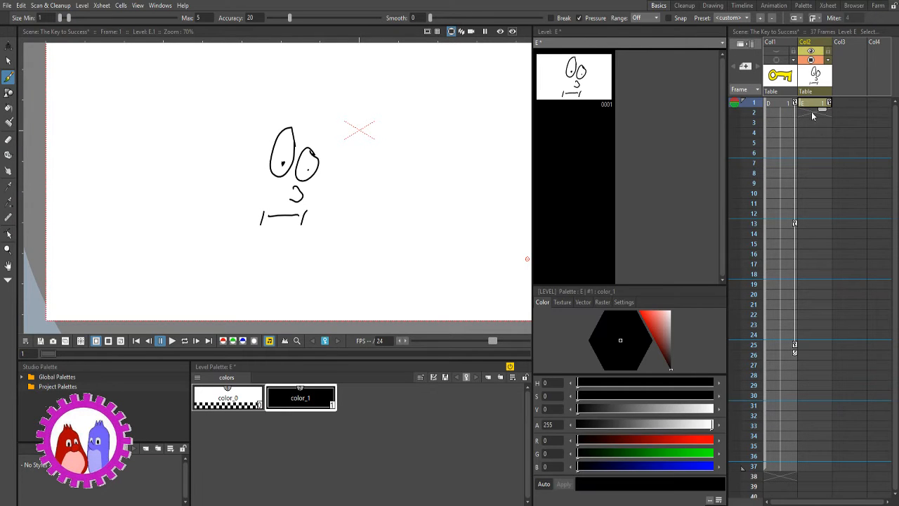
{"action": "left_click_drag", "start_coordinate": [822, 110], "coordinate": [826, 173]}
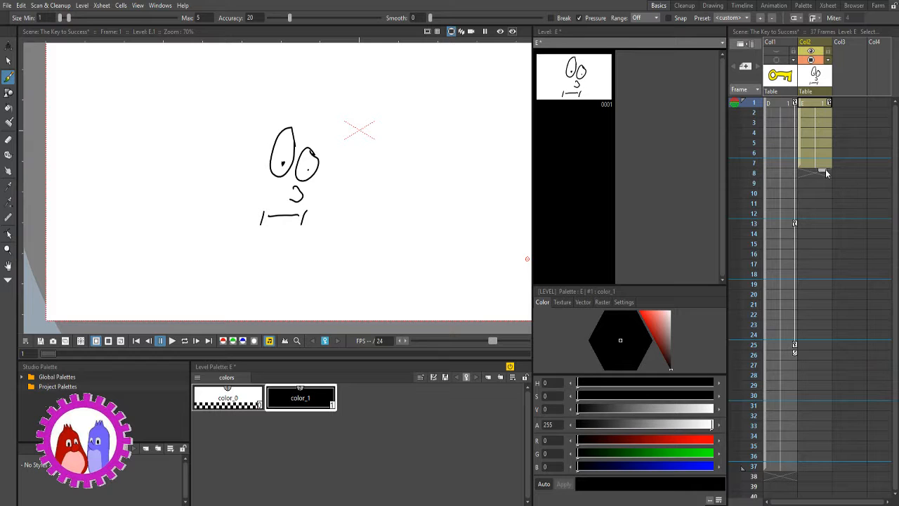
At frame 7, try erasing both pupils of the face, and undo the erasures.
{"action": "left_click", "coordinate": [815, 167]}
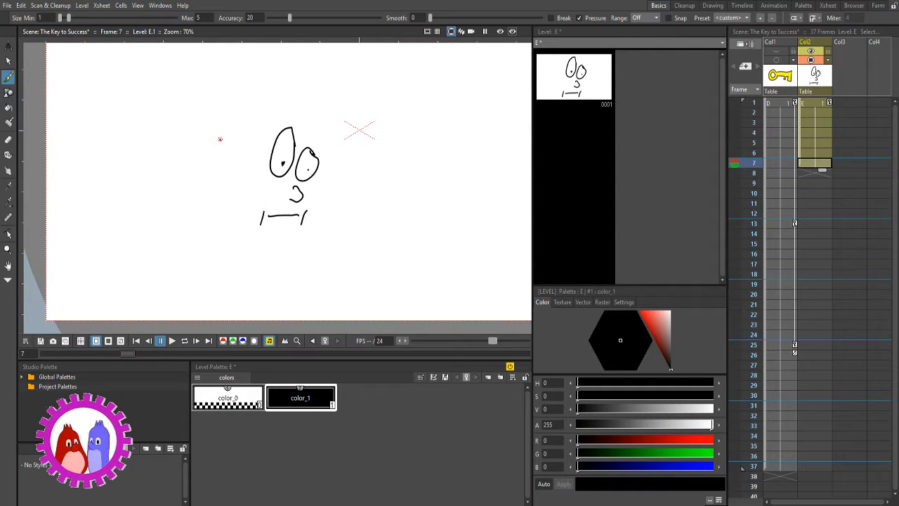
{"action": "key", "text": "a"}
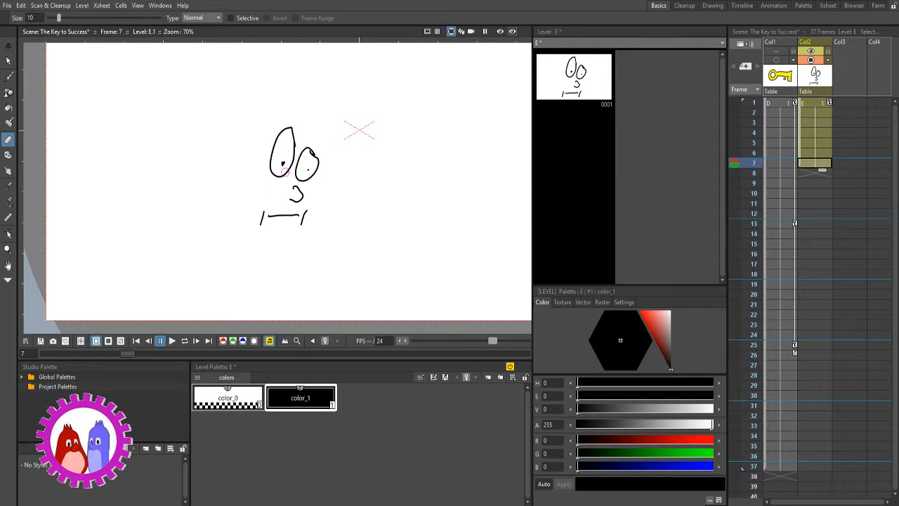
{"action": "scroll", "coordinate": [285, 171], "scroll_direction": "up", "scroll_amount": 5}
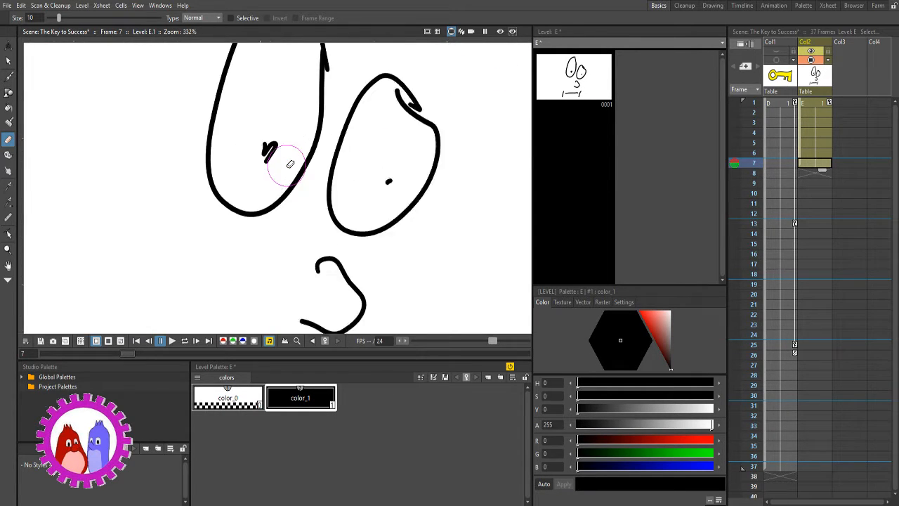
{"action": "mouse_move", "coordinate": [258, 149]}
{"action": "left_mouse_down"}
{"action": "mouse_move", "coordinate": [271, 131]}
{"action": "mouse_move", "coordinate": [268, 148]}
{"action": "left_mouse_up"}
{"action": "mouse_move", "coordinate": [414, 186]}
{"action": "left_mouse_down"}
{"action": "mouse_move", "coordinate": [422, 181]}
{"action": "mouse_move", "coordinate": [411, 185]}
{"action": "left_mouse_up"}
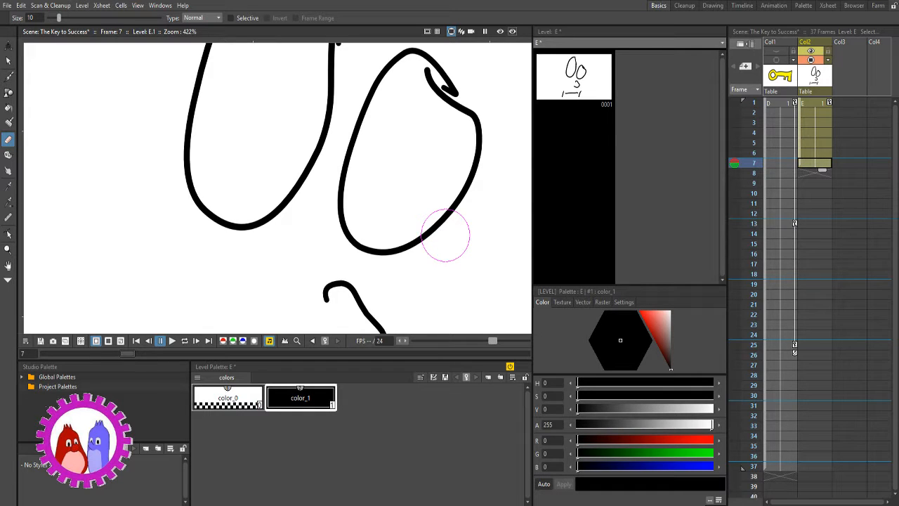
{"action": "key", "text": "ctrl+z"}
{"action": "key", "text": "ctrl+z"}
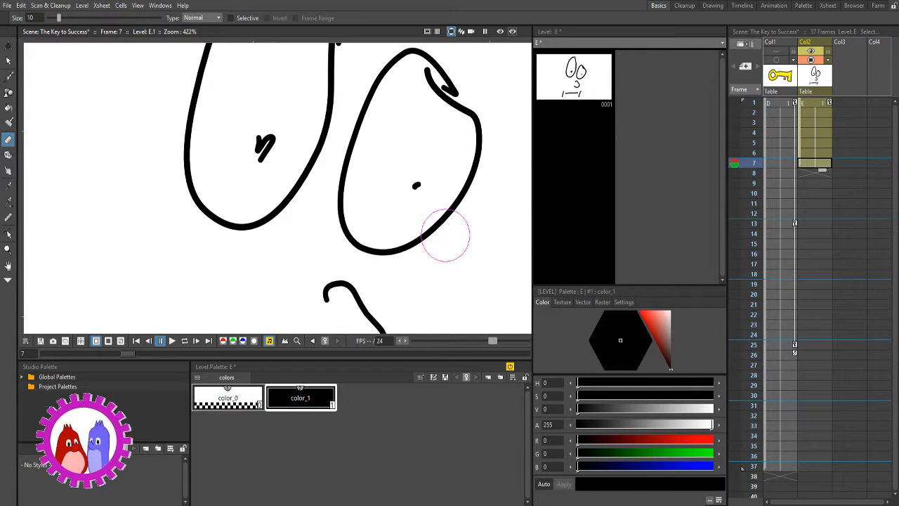
Turn on onion skin for drawing 0001 of level E and select the empty second drawing slot.
{"action": "left_click", "coordinate": [592, 151]}
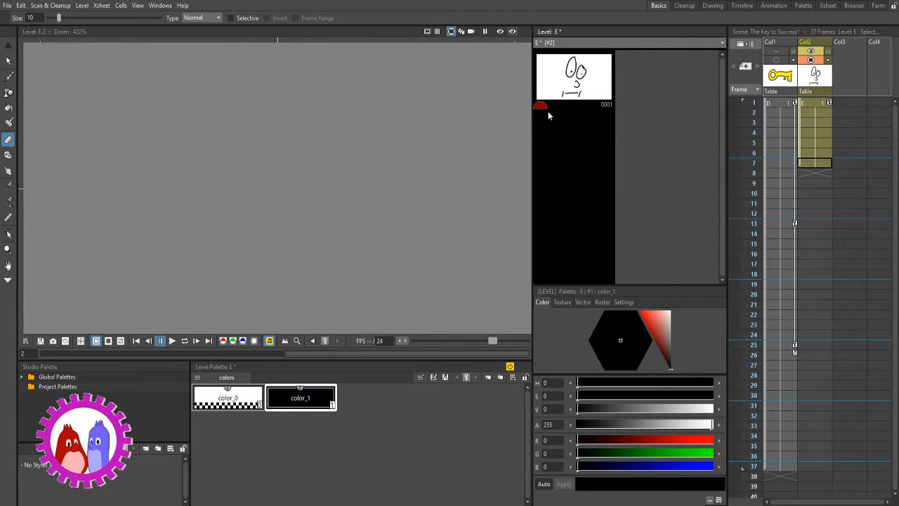
{"action": "left_click_drag", "start_coordinate": [540, 108], "coordinate": [534, 59]}
{"action": "left_click", "coordinate": [550, 73]}
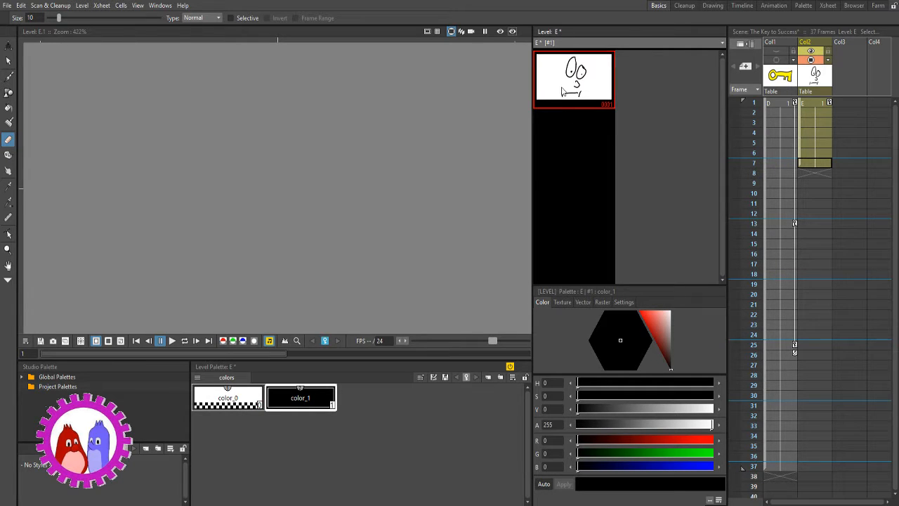
{"action": "left_click", "coordinate": [567, 119]}
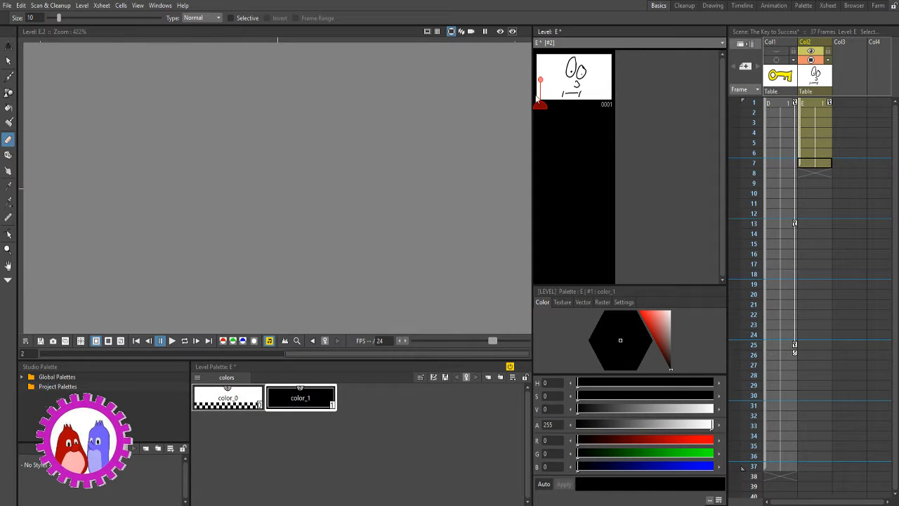
Compare Col2's frame 2 with drawing 0001 and the empty second slot of level E.
{"action": "left_click", "coordinate": [808, 112]}
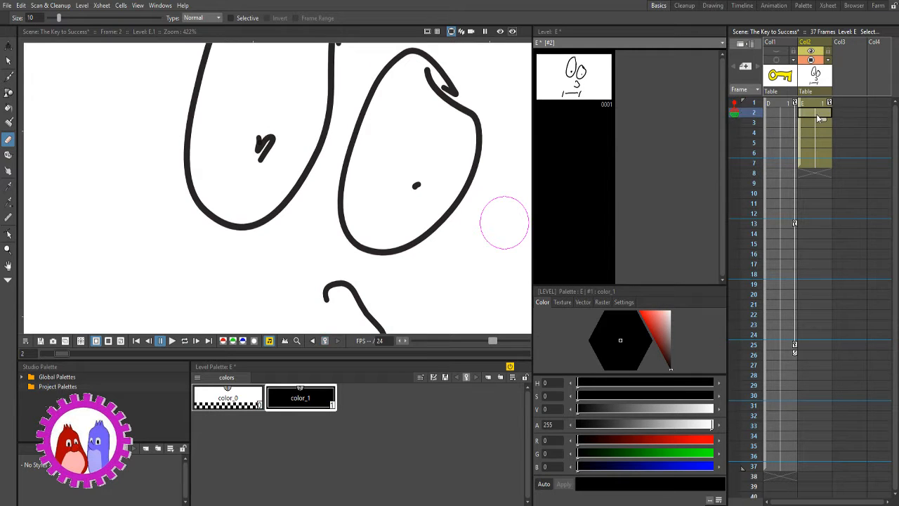
{"action": "left_click", "coordinate": [578, 121]}
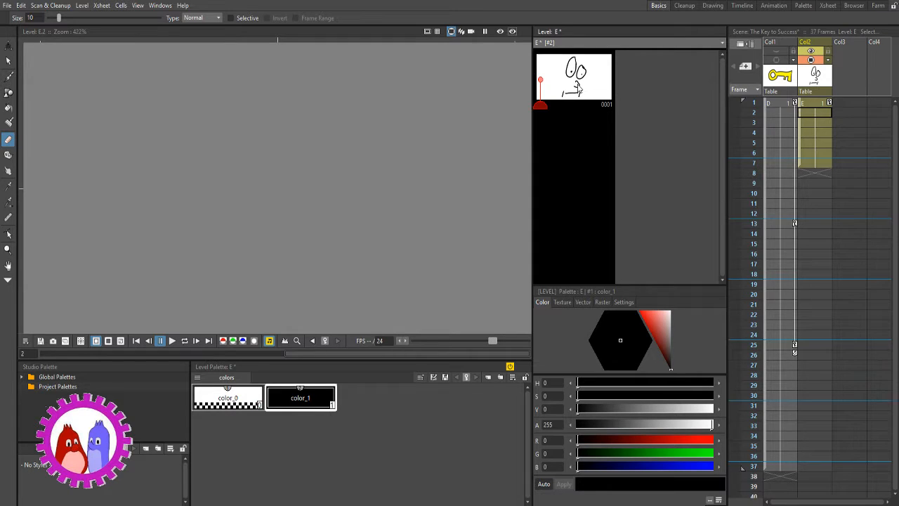
{"action": "left_click", "coordinate": [582, 79]}
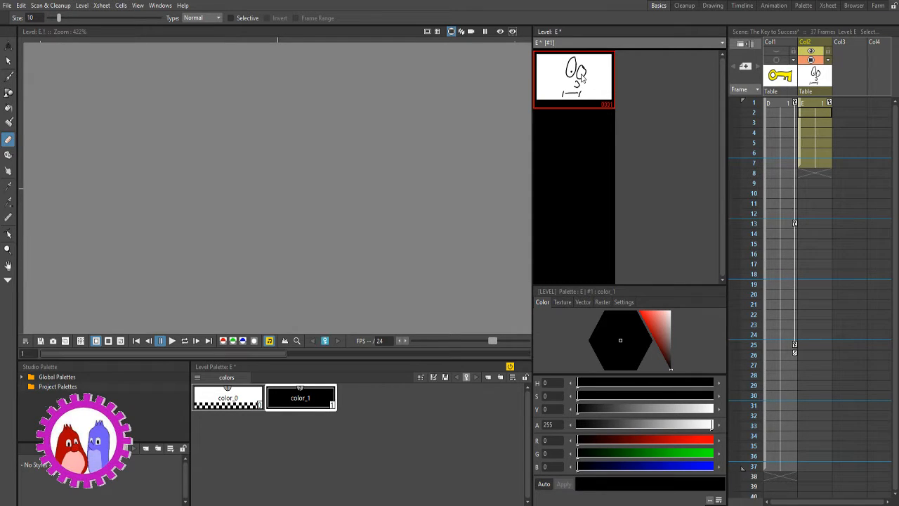
{"action": "left_click", "coordinate": [579, 120]}
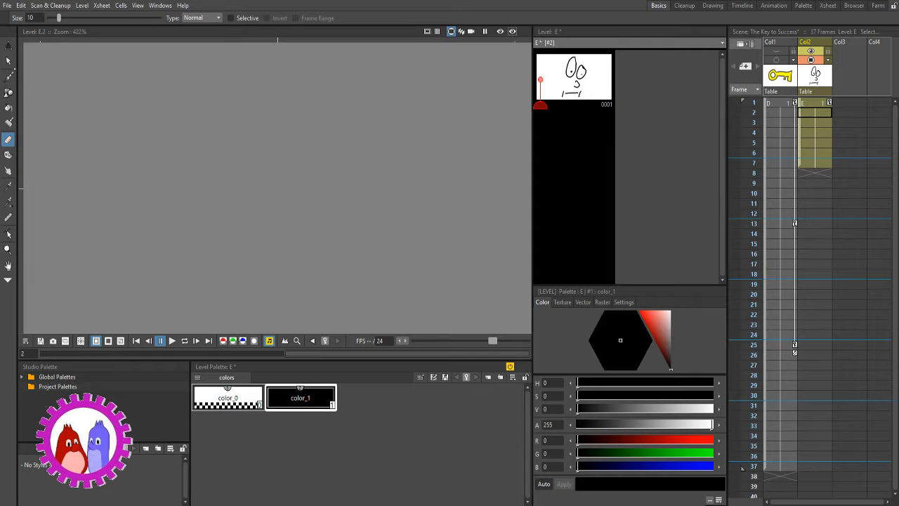
Draw a short freehand test stroke in the empty second drawing of level E.
{"action": "key", "text": "b"}
{"action": "mouse_move", "coordinate": [294, 145]}
{"action": "left_mouse_down"}
{"action": "mouse_move", "coordinate": [252, 176]}
{"action": "mouse_move", "coordinate": [327, 215]}
{"action": "left_mouse_up"}
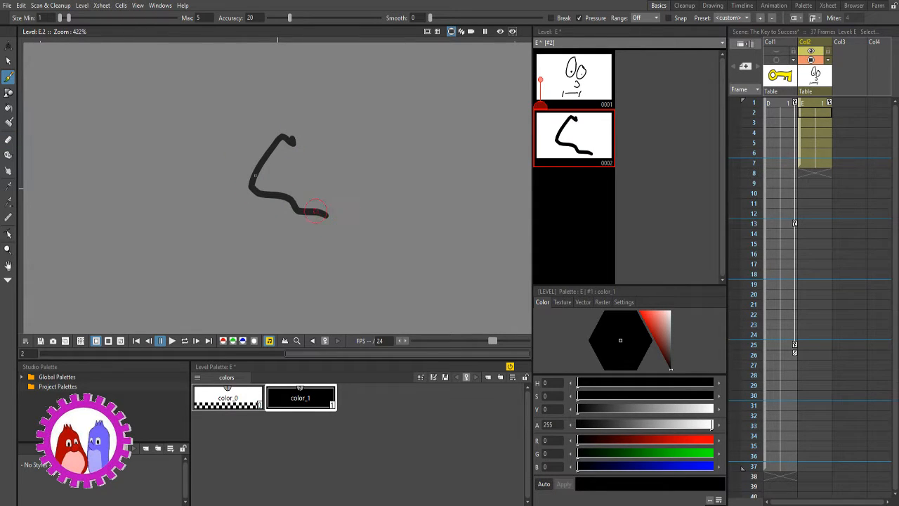
{"action": "scroll", "coordinate": [221, 123], "scroll_direction": "down", "scroll_amount": 1}
{"action": "scroll", "coordinate": [374, 221], "scroll_direction": "down", "scroll_amount": 2}
{"action": "scroll", "coordinate": [374, 220], "scroll_direction": "down", "scroll_amount": 4}
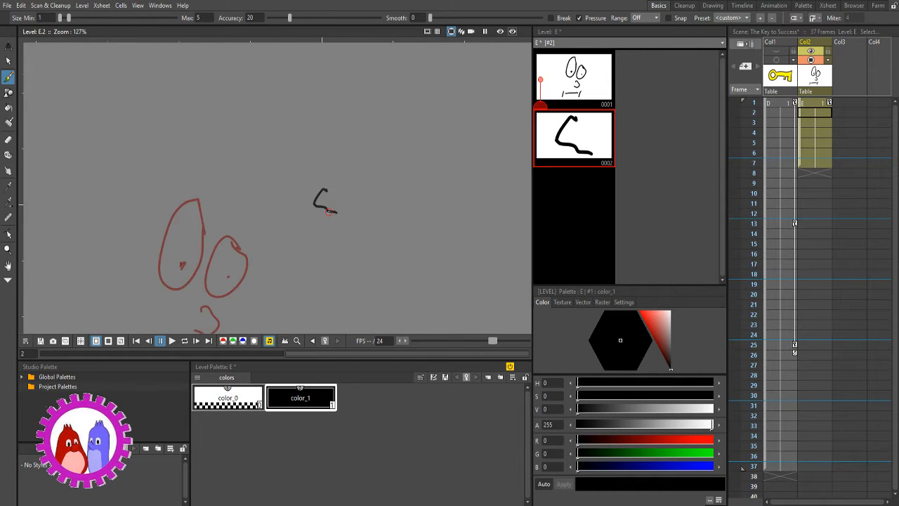
{"action": "scroll", "coordinate": [382, 201], "scroll_direction": "up", "scroll_amount": 3}
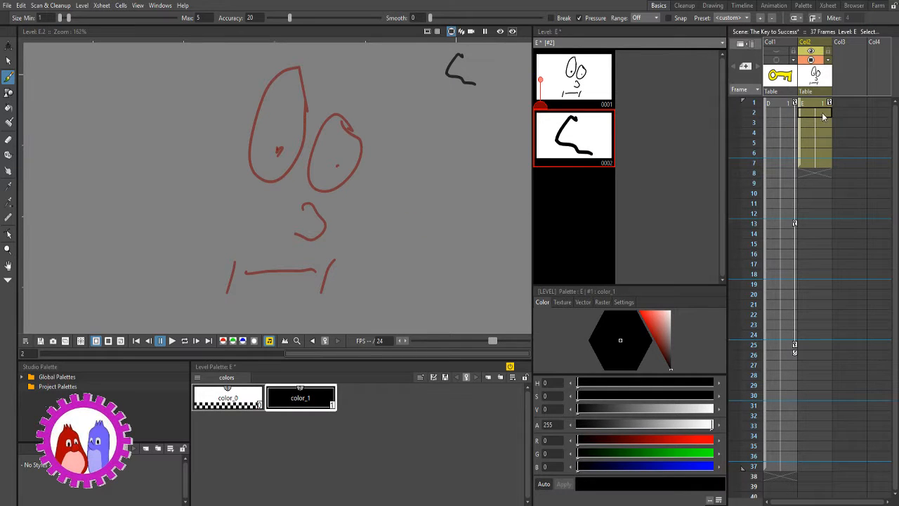
Check frame 7 of Col2, return to drawing 0002 of level E and erase its test stroke.
{"action": "left_click", "coordinate": [812, 164]}
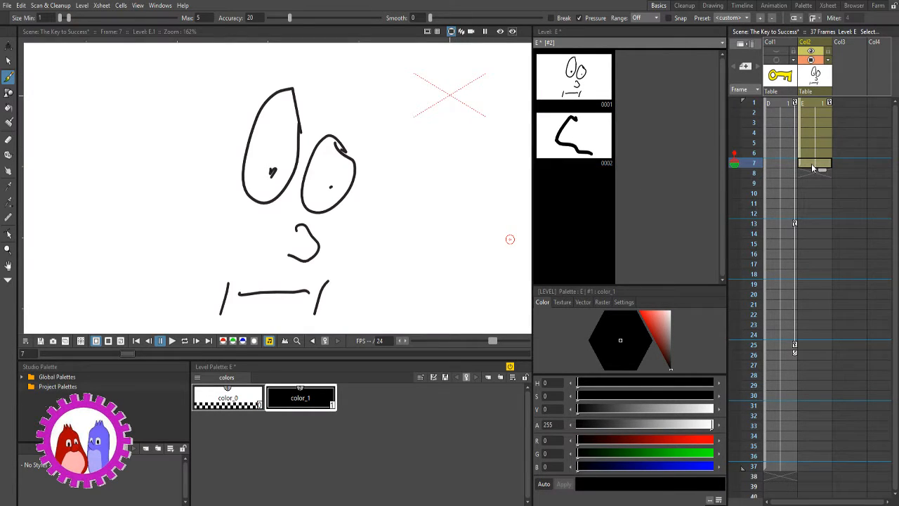
{"action": "left_click", "coordinate": [594, 149]}
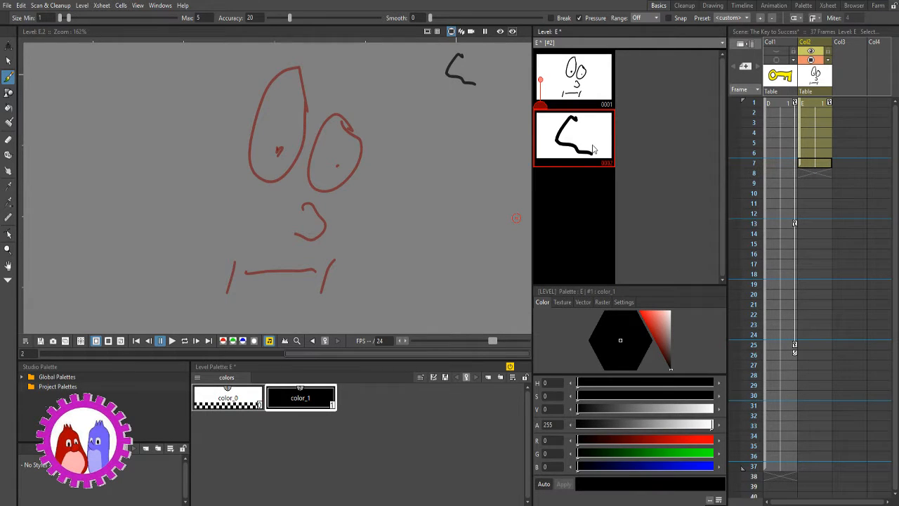
{"action": "left_click", "coordinate": [8, 154]}
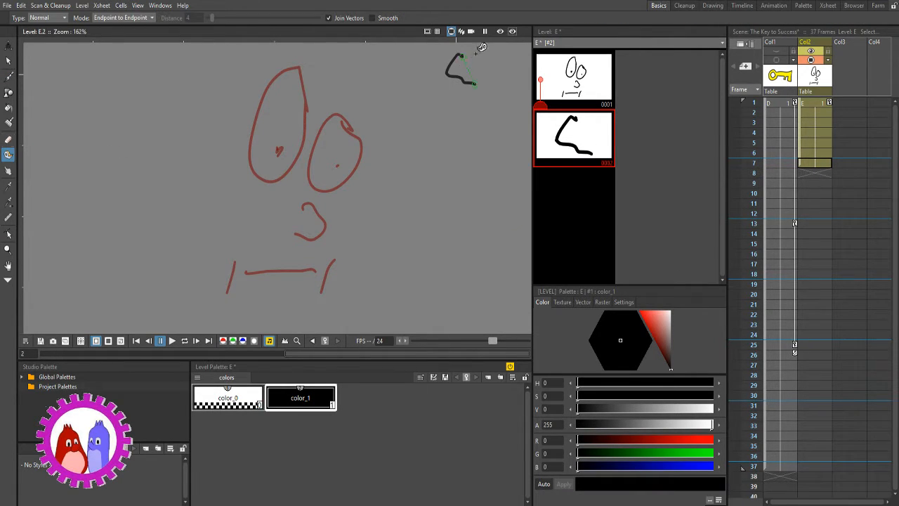
{"action": "key", "text": "a"}
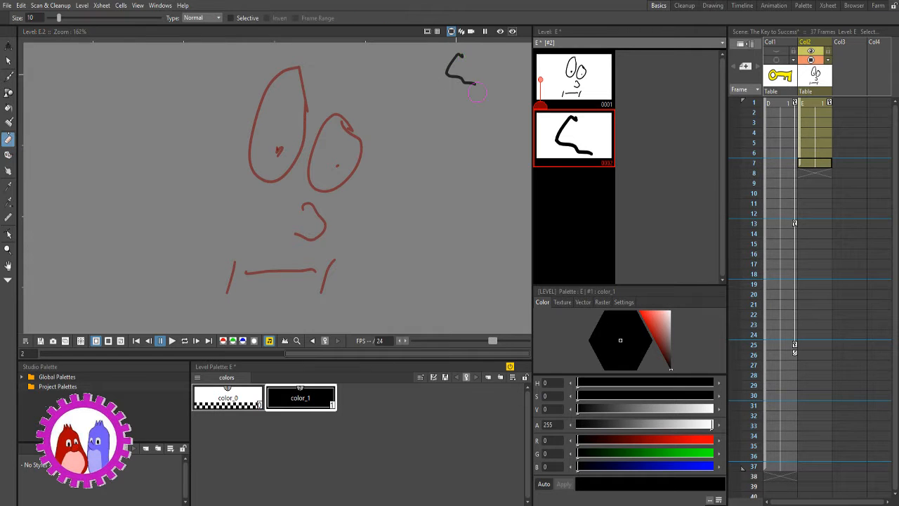
{"action": "mouse_move", "coordinate": [427, 64]}
{"action": "left_mouse_down"}
{"action": "mouse_move", "coordinate": [482, 73]}
{"action": "mouse_move", "coordinate": [456, 93]}
{"action": "left_mouse_up"}
In drawing 0002, draw two rounded eyes over the onion-skinned face, with both pupils shifted to the left.
{"action": "key", "text": "b"}
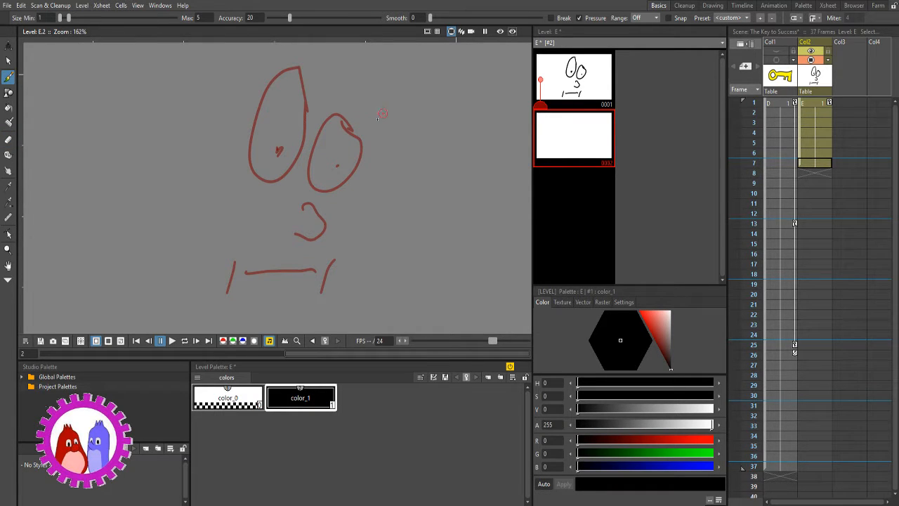
{"action": "mouse_move", "coordinate": [348, 128]}
{"action": "left_mouse_down"}
{"action": "mouse_move", "coordinate": [324, 117]}
{"action": "mouse_move", "coordinate": [309, 144]}
{"action": "mouse_move", "coordinate": [305, 165]}
{"action": "mouse_move", "coordinate": [316, 188]}
{"action": "mouse_move", "coordinate": [349, 179]}
{"action": "mouse_move", "coordinate": [360, 144]}
{"action": "mouse_move", "coordinate": [346, 125]}
{"action": "left_mouse_up"}
{"action": "left_click", "coordinate": [322, 166]}
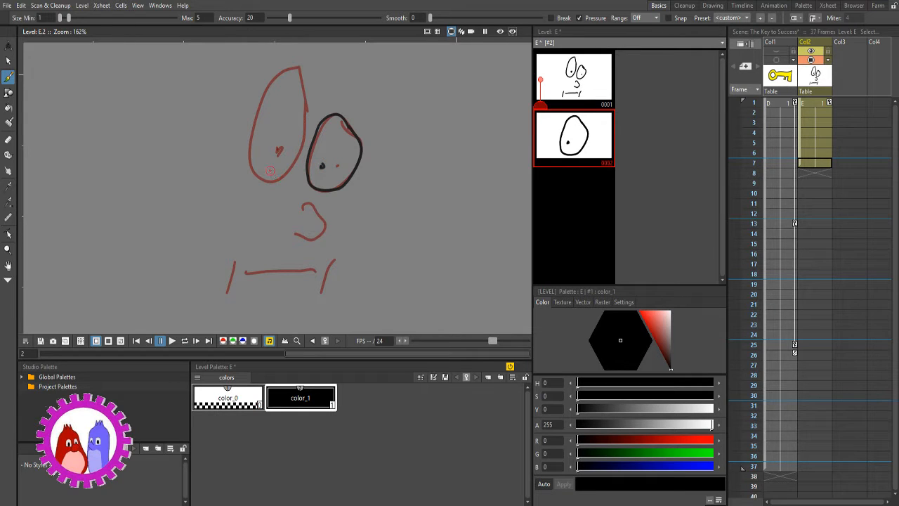
{"action": "mouse_move", "coordinate": [305, 127]}
{"action": "left_mouse_down"}
{"action": "mouse_move", "coordinate": [287, 105]}
{"action": "mouse_move", "coordinate": [260, 116]}
{"action": "mouse_move", "coordinate": [251, 131]}
{"action": "mouse_move", "coordinate": [254, 167]}
{"action": "mouse_move", "coordinate": [285, 169]}
{"action": "mouse_move", "coordinate": [305, 128]}
{"action": "left_mouse_up"}
{"action": "left_click_drag", "start_coordinate": [260, 149], "coordinate": [260, 150]}
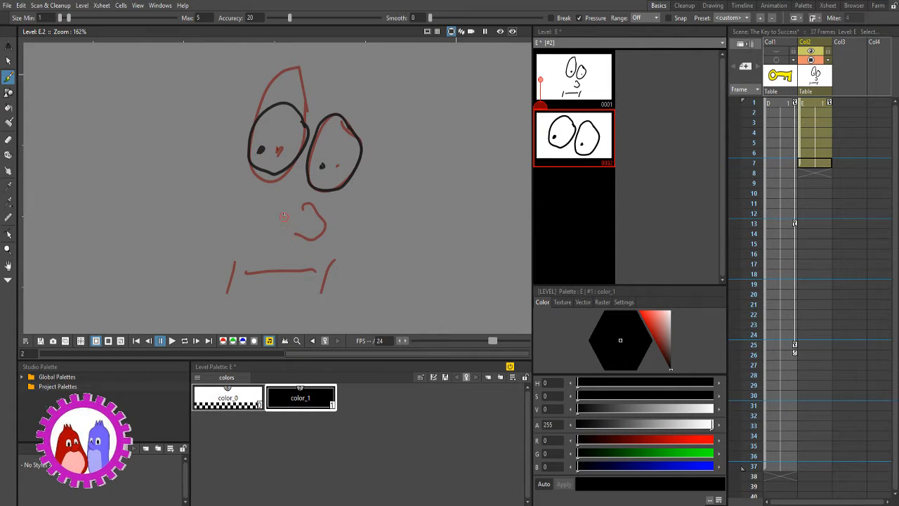
In drawing 0002, add a C-shaped nose facing left and trace the mouth line with its two end strokes.
{"action": "mouse_move", "coordinate": [289, 202]}
{"action": "left_mouse_down"}
{"action": "mouse_move", "coordinate": [270, 218]}
{"action": "mouse_move", "coordinate": [290, 239]}
{"action": "left_mouse_up"}
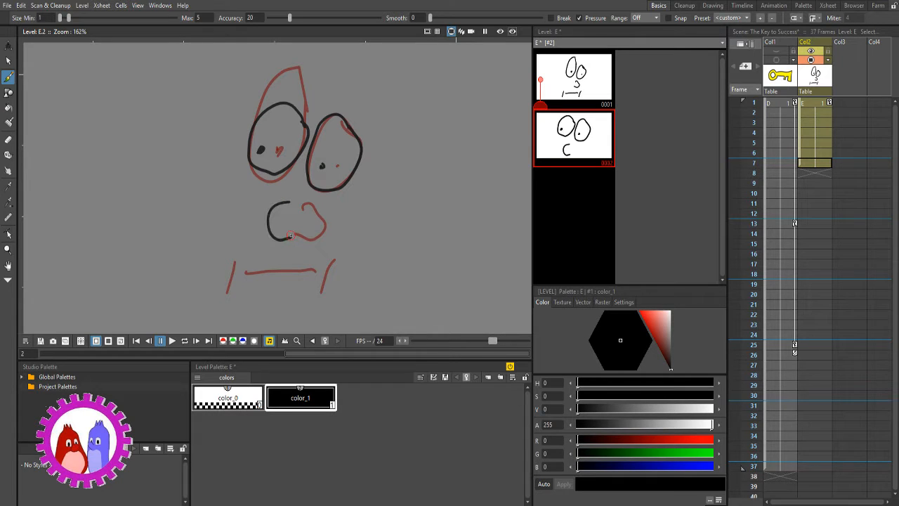
{"action": "left_click_drag", "start_coordinate": [236, 258], "coordinate": [229, 293]}
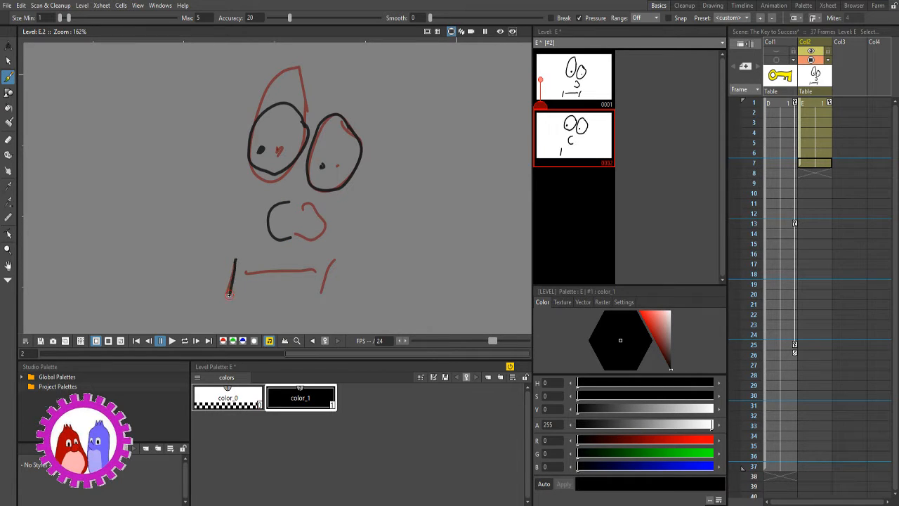
{"action": "mouse_move", "coordinate": [245, 275]}
{"action": "left_mouse_down"}
{"action": "mouse_move", "coordinate": [320, 272]}
{"action": "mouse_move", "coordinate": [320, 285]}
{"action": "left_mouse_up"}
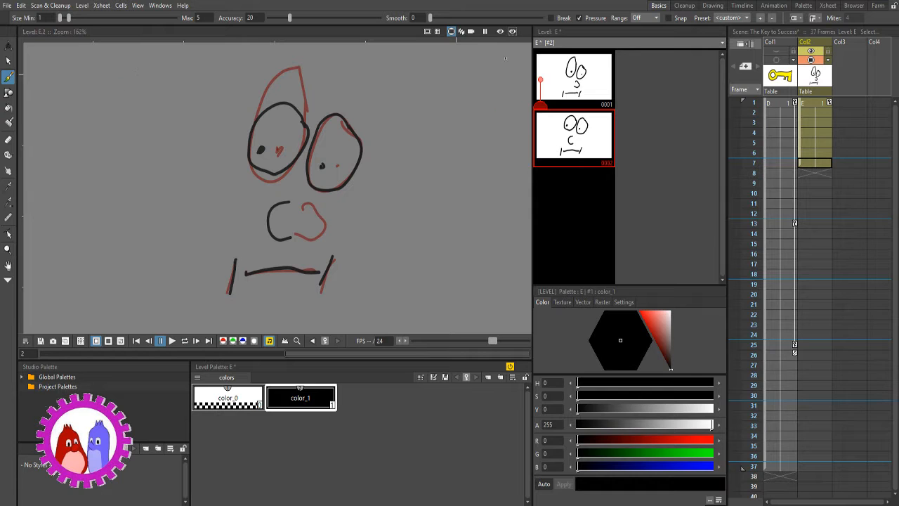
Step through frames 1 to 7 of Col2 to check which drawing each frame shows.
{"action": "left_click", "coordinate": [815, 103]}
{"action": "left_click", "coordinate": [812, 114]}
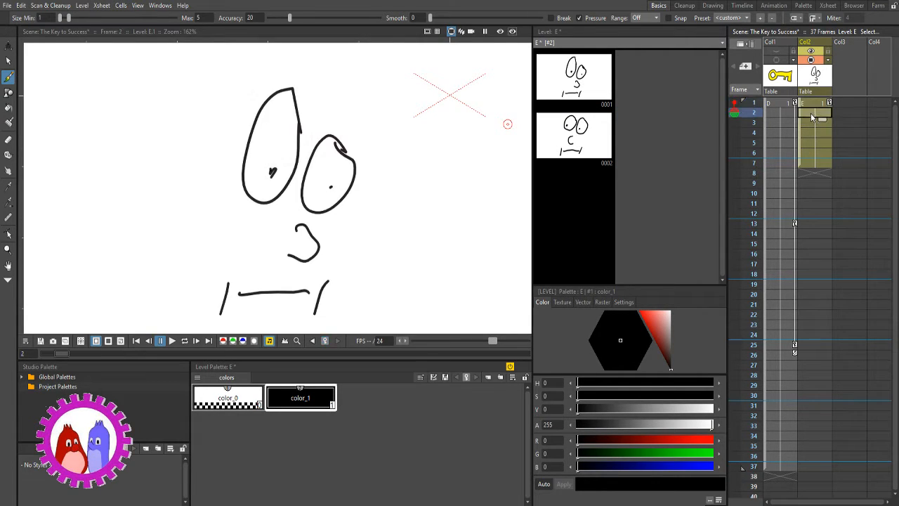
{"action": "left_click", "coordinate": [810, 122]}
{"action": "left_click", "coordinate": [811, 134]}
{"action": "left_click", "coordinate": [812, 144]}
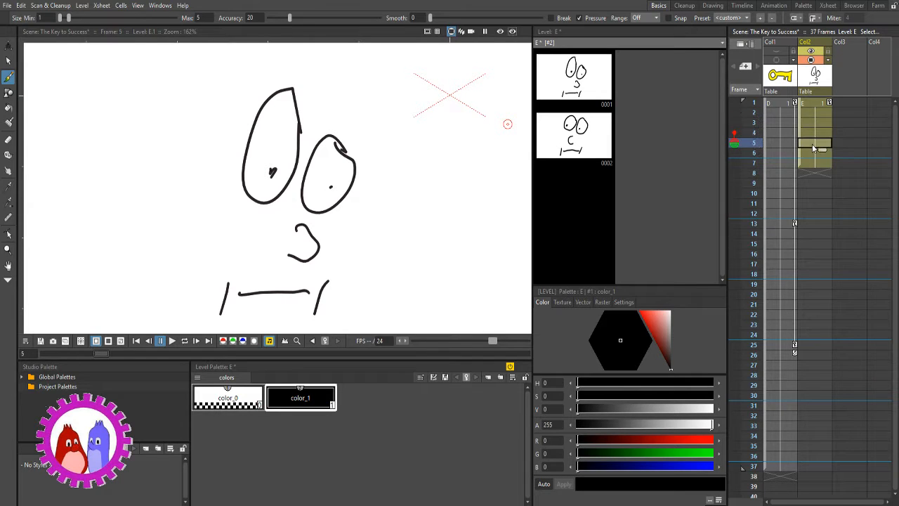
{"action": "left_click", "coordinate": [812, 156]}
{"action": "left_click", "coordinate": [812, 166]}
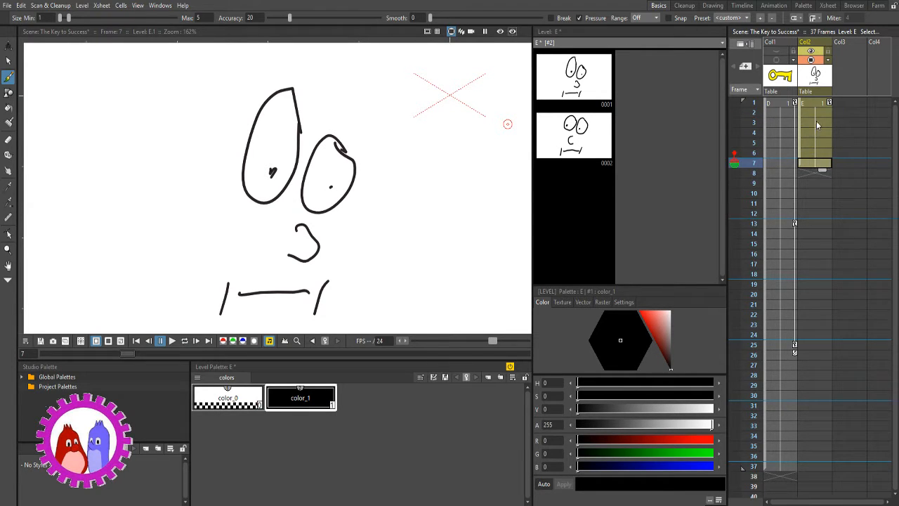
Set frame 7 of Col2 to drawing 2.
{"action": "double_click", "coordinate": [821, 163]}
{"action": "left_click", "coordinate": [829, 163]}
{"action": "key", "text": "BackSpace"}
{"action": "type", "text": "2"}
{"action": "key", "text": "Return"}
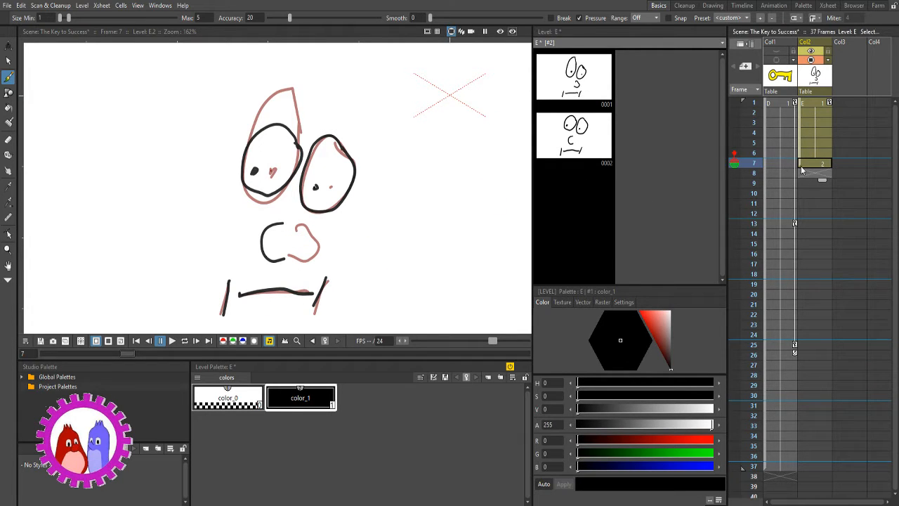
Extend drawing 2 in Col2 from frame 7 through frame 13.
{"action": "left_click", "coordinate": [574, 181]}
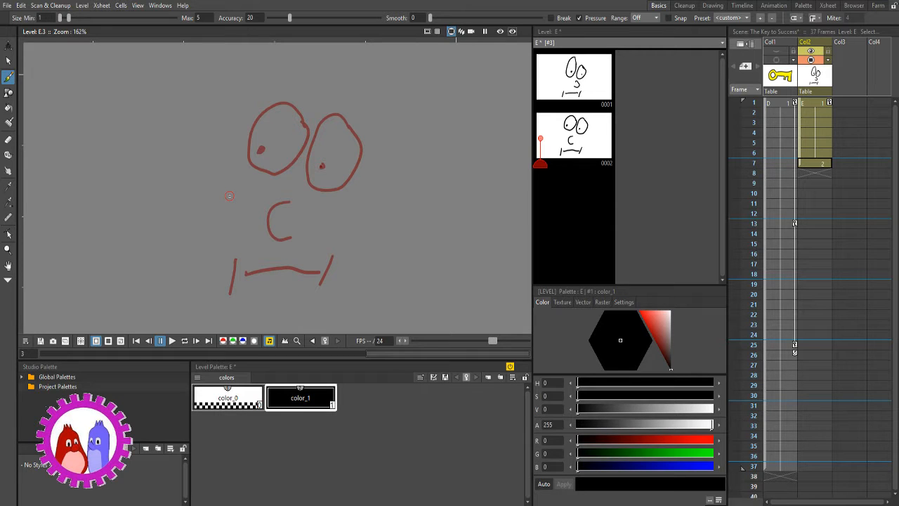
{"action": "left_click", "coordinate": [820, 166]}
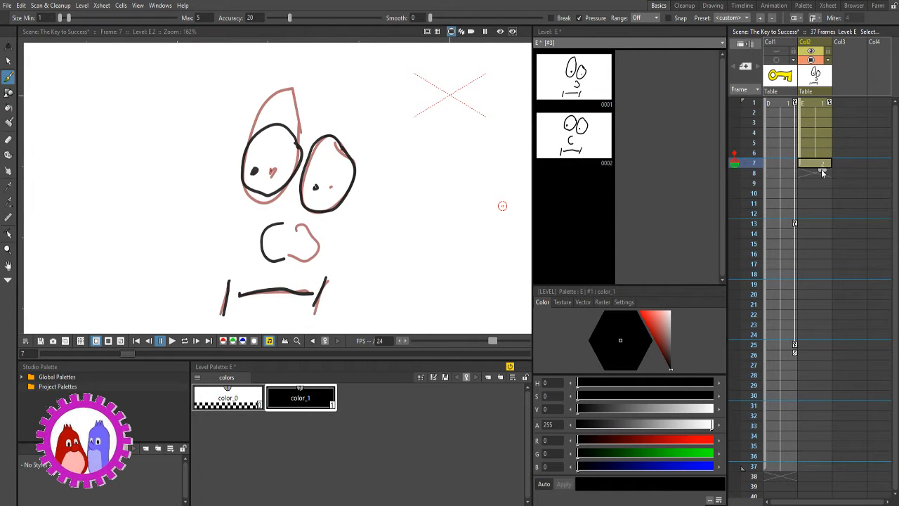
{"action": "left_click_drag", "start_coordinate": [834, 224], "coordinate": [835, 233]}
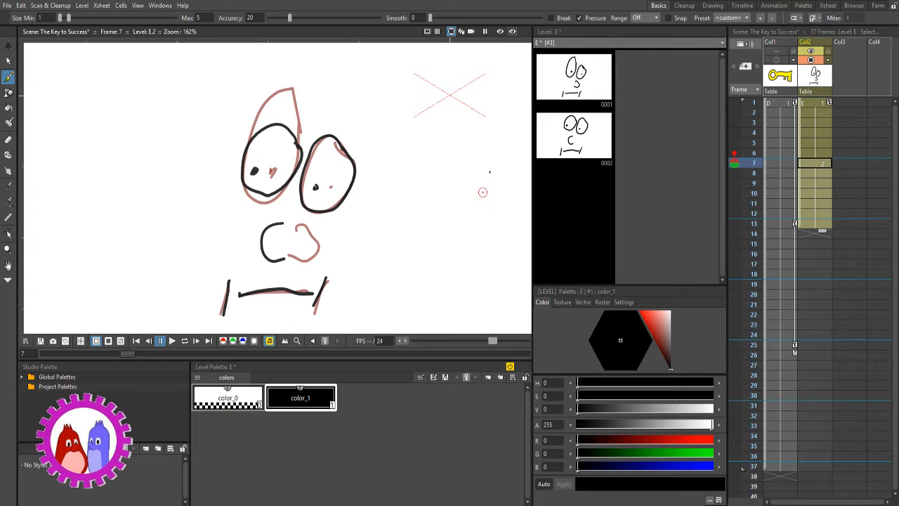
In the empty third drawing of level E, draw two rounded eyes over the onion-skinned eyes of drawing 0002.
{"action": "left_click", "coordinate": [587, 190]}
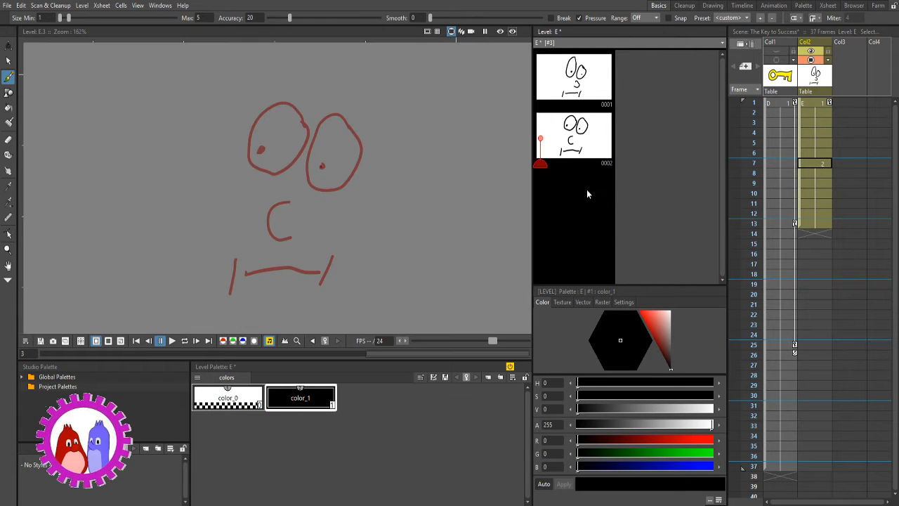
{"action": "left_click", "coordinate": [585, 147]}
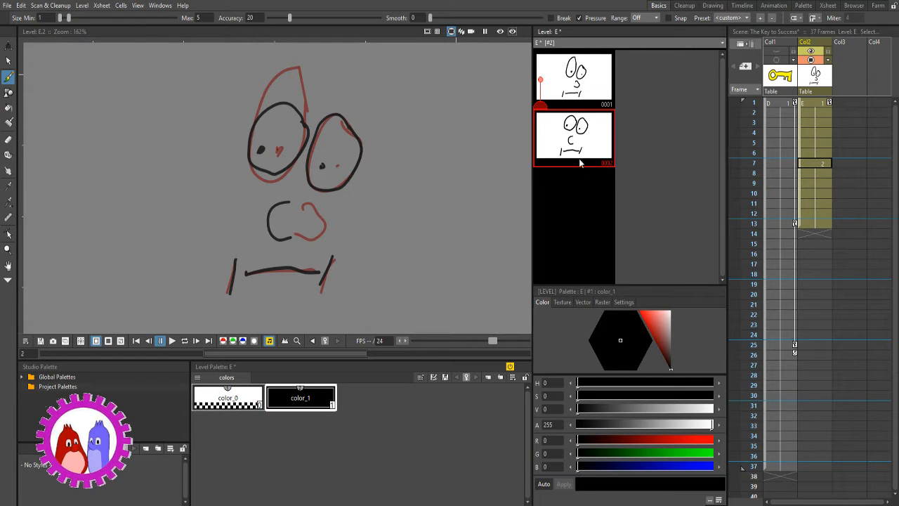
{"action": "left_click", "coordinate": [582, 182]}
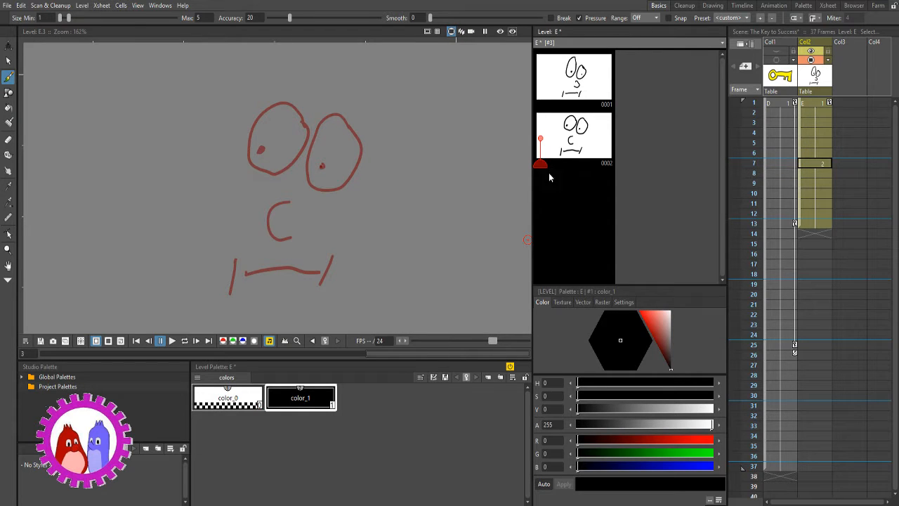
{"action": "left_click", "coordinate": [814, 143]}
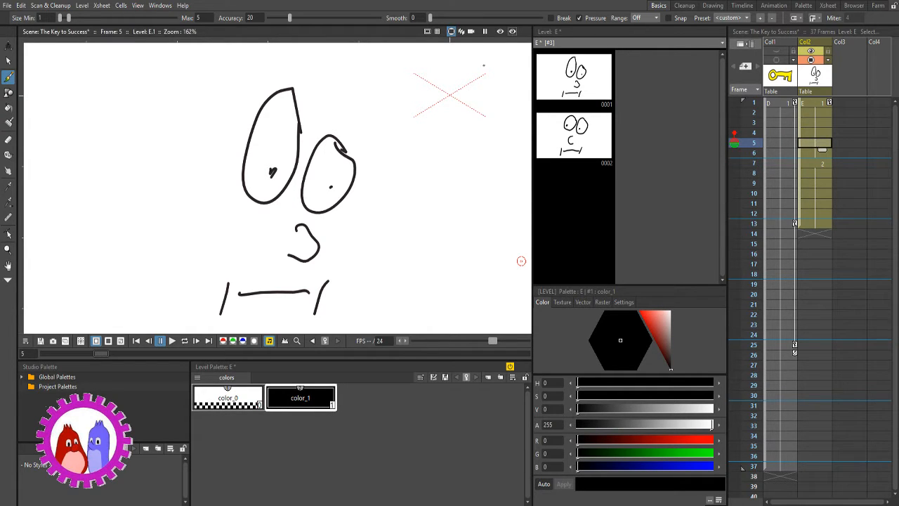
{"action": "left_click", "coordinate": [811, 129]}
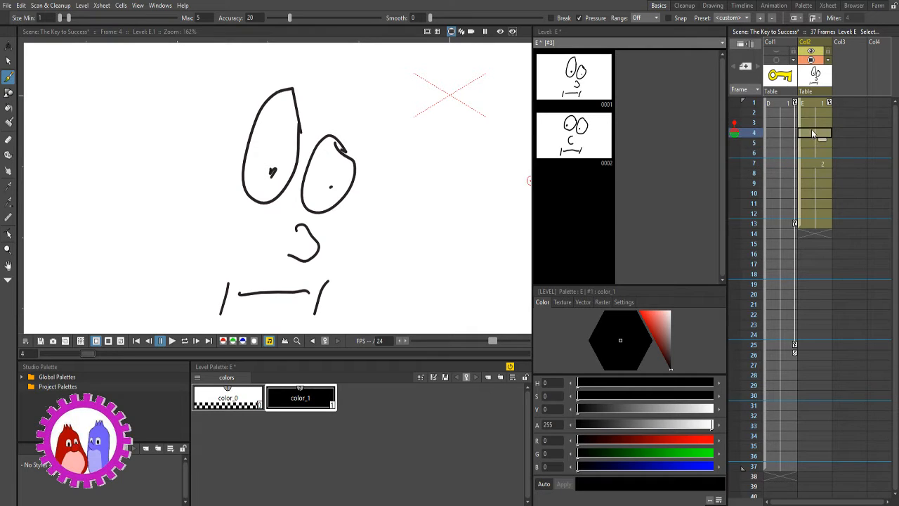
{"action": "left_click", "coordinate": [588, 182]}
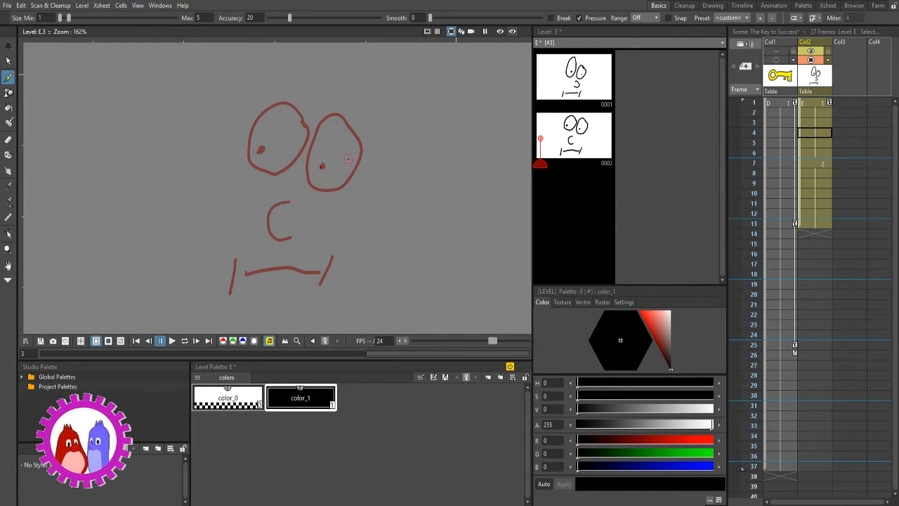
{"action": "mouse_move", "coordinate": [359, 131]}
{"action": "left_mouse_down"}
{"action": "mouse_move", "coordinate": [334, 114]}
{"action": "mouse_move", "coordinate": [316, 129]}
{"action": "mouse_move", "coordinate": [307, 167]}
{"action": "mouse_move", "coordinate": [315, 181]}
{"action": "mouse_move", "coordinate": [336, 187]}
{"action": "mouse_move", "coordinate": [359, 173]}
{"action": "mouse_move", "coordinate": [364, 149]}
{"action": "mouse_move", "coordinate": [353, 124]}
{"action": "left_mouse_up"}
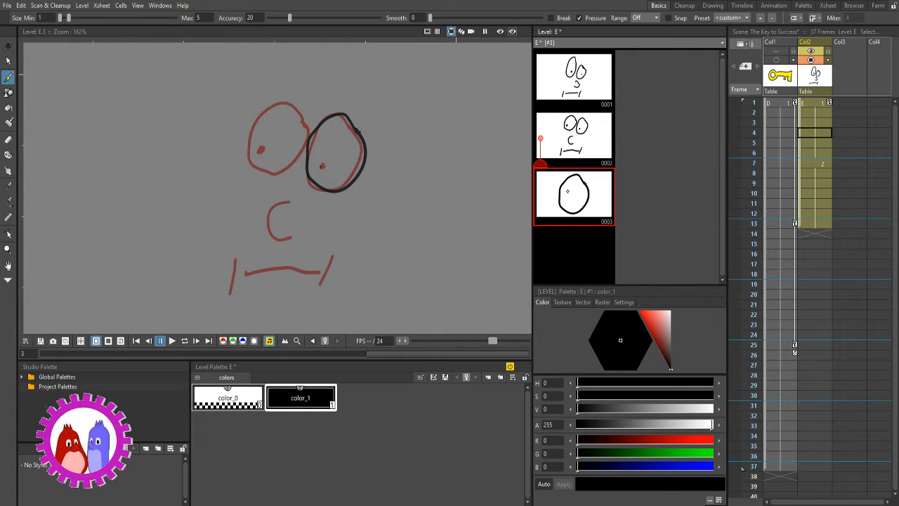
{"action": "mouse_move", "coordinate": [278, 172]}
{"action": "left_mouse_down"}
{"action": "mouse_move", "coordinate": [303, 122]}
{"action": "mouse_move", "coordinate": [295, 105]}
{"action": "mouse_move", "coordinate": [283, 105]}
{"action": "mouse_move", "coordinate": [251, 133]}
{"action": "mouse_move", "coordinate": [251, 158]}
{"action": "mouse_move", "coordinate": [261, 175]}
{"action": "mouse_move", "coordinate": [287, 164]}
{"action": "left_mouse_up"}
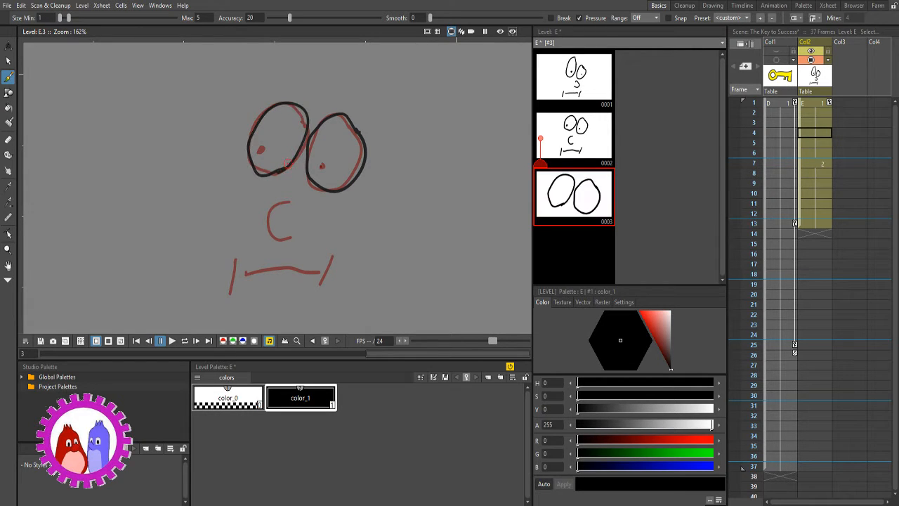
Complete the face in drawing 0003 with a U-shaped nose, a mouth line with two end strokes, and pupils shifted toward the right.
{"action": "mouse_move", "coordinate": [266, 230]}
{"action": "left_mouse_down"}
{"action": "mouse_move", "coordinate": [302, 239]}
{"action": "mouse_move", "coordinate": [302, 205]}
{"action": "left_mouse_up"}
{"action": "mouse_move", "coordinate": [250, 273]}
{"action": "left_mouse_down"}
{"action": "mouse_move", "coordinate": [325, 274]}
{"action": "mouse_move", "coordinate": [325, 284]}
{"action": "left_mouse_up"}
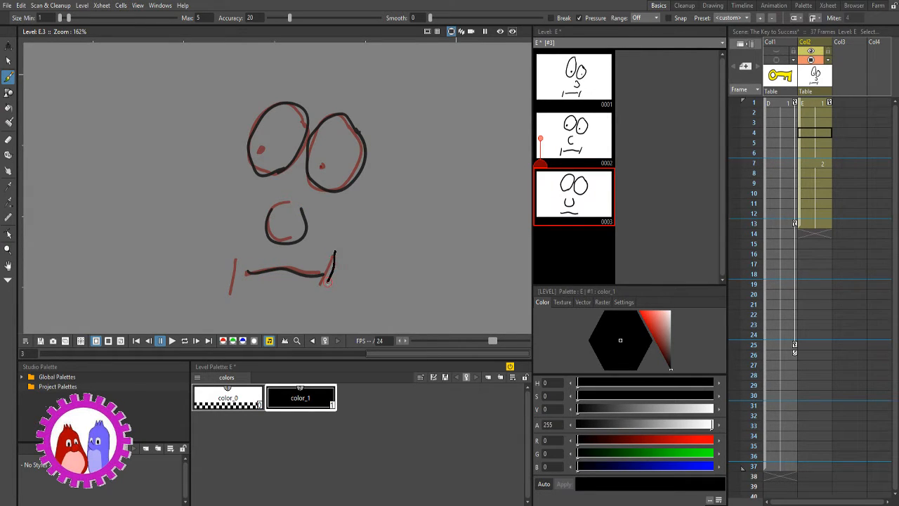
{"action": "left_click_drag", "start_coordinate": [236, 255], "coordinate": [234, 288]}
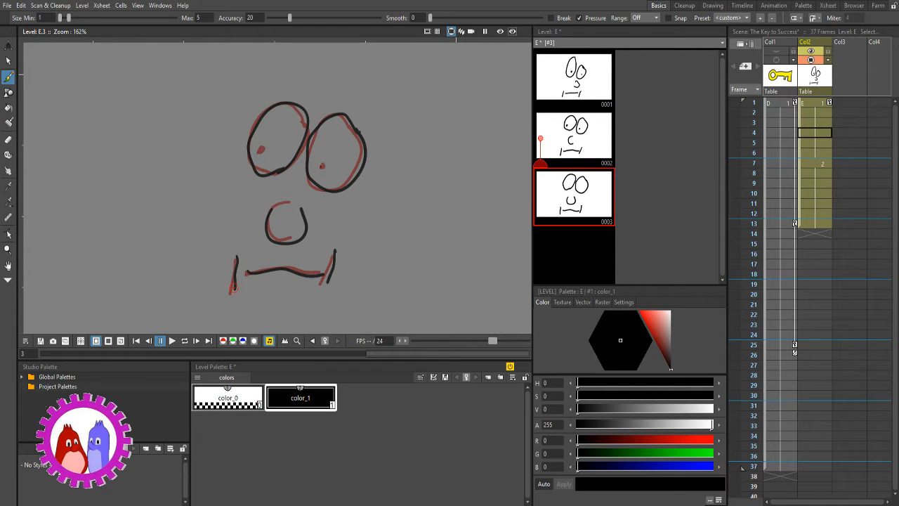
{"action": "mouse_move", "coordinate": [335, 164]}
{"action": "left_mouse_down"}
{"action": "mouse_move", "coordinate": [327, 176]}
{"action": "mouse_move", "coordinate": [334, 166]}
{"action": "left_mouse_up"}
{"action": "left_click_drag", "start_coordinate": [269, 150], "coordinate": [272, 152]}
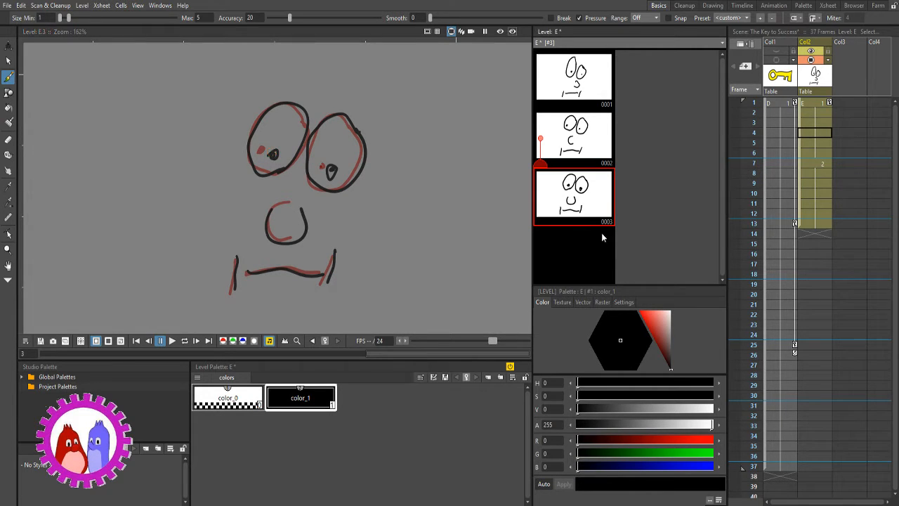
Swap drawings 0002 and 0003 of level E so the U-nosed face comes second, and check the order of the three drawings.
{"action": "left_click", "coordinate": [577, 134], "text": "shift"}
{"action": "left_click", "coordinate": [584, 218]}
{"action": "left_click", "coordinate": [573, 146]}
{"action": "left_click", "coordinate": [584, 194], "text": "shift"}
{"action": "left_click", "coordinate": [576, 151]}
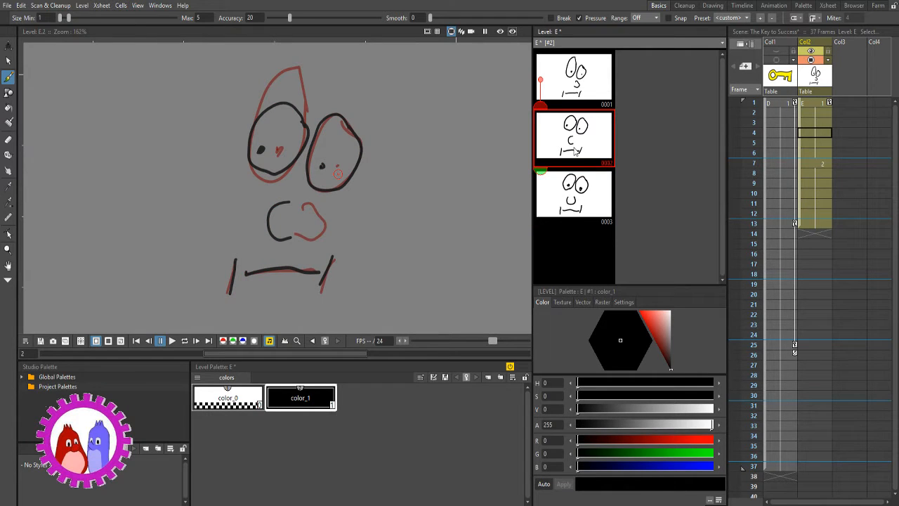
{"action": "left_click", "coordinate": [579, 190], "text": "shift"}
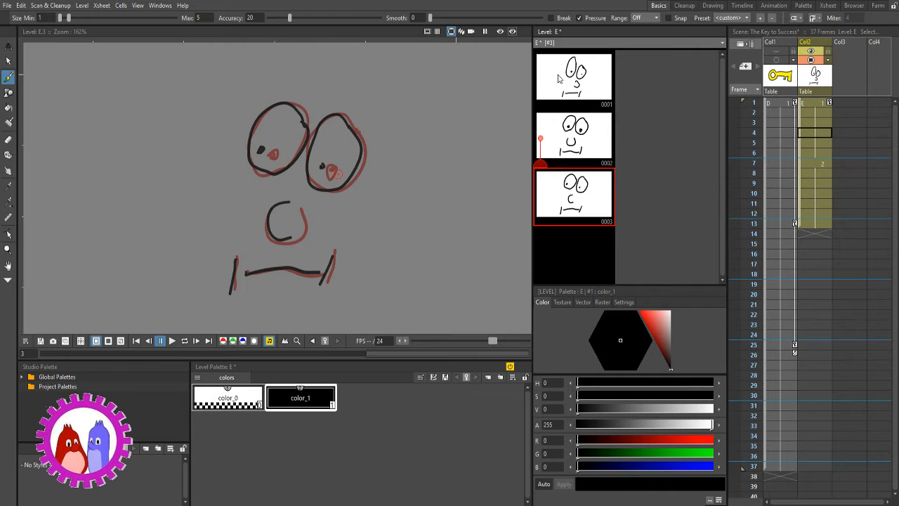
{"action": "left_click", "coordinate": [559, 79]}
{"action": "left_click", "coordinate": [576, 138]}
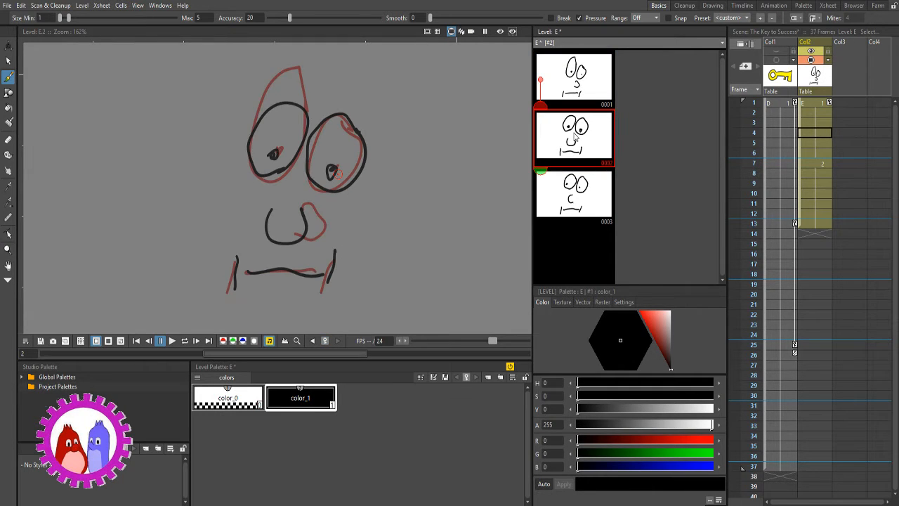
{"action": "left_click", "coordinate": [582, 184]}
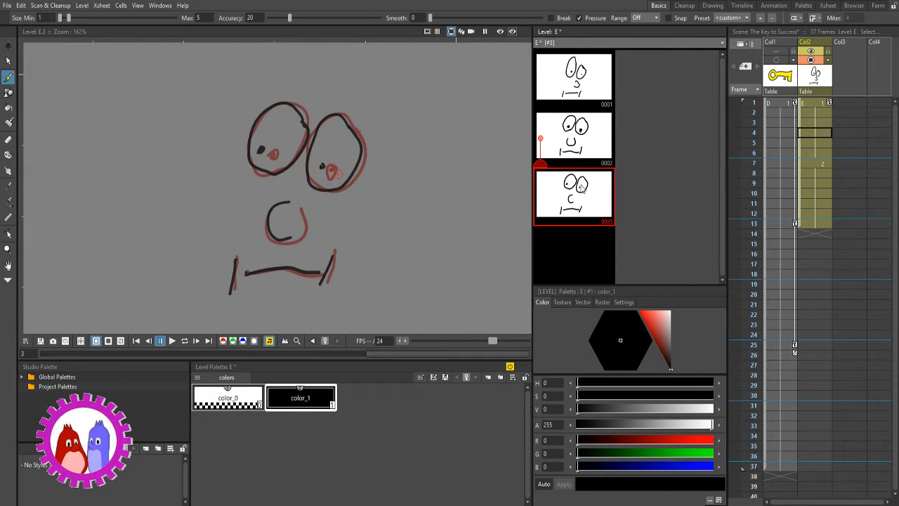
{"action": "left_click", "coordinate": [578, 146]}
{"action": "left_click", "coordinate": [574, 90]}
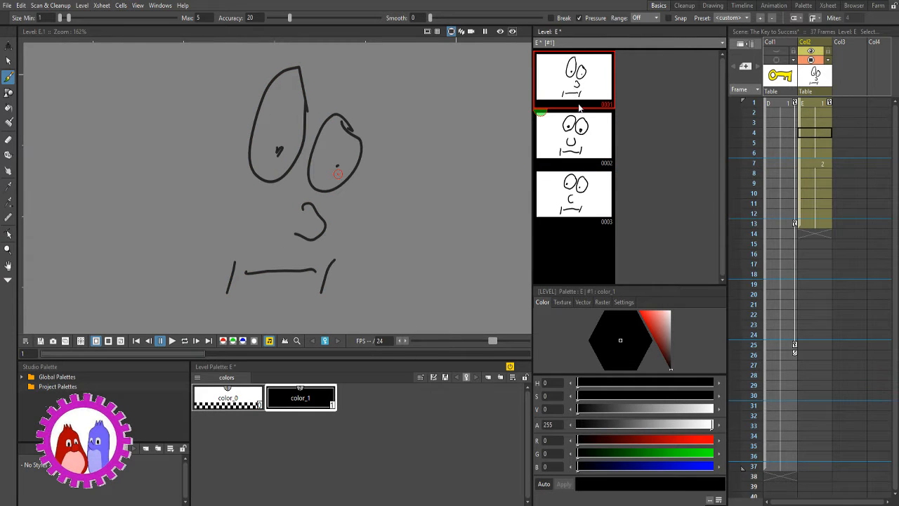
Set frame 7 of Col2 to drawing 3.
{"action": "left_click", "coordinate": [822, 165]}
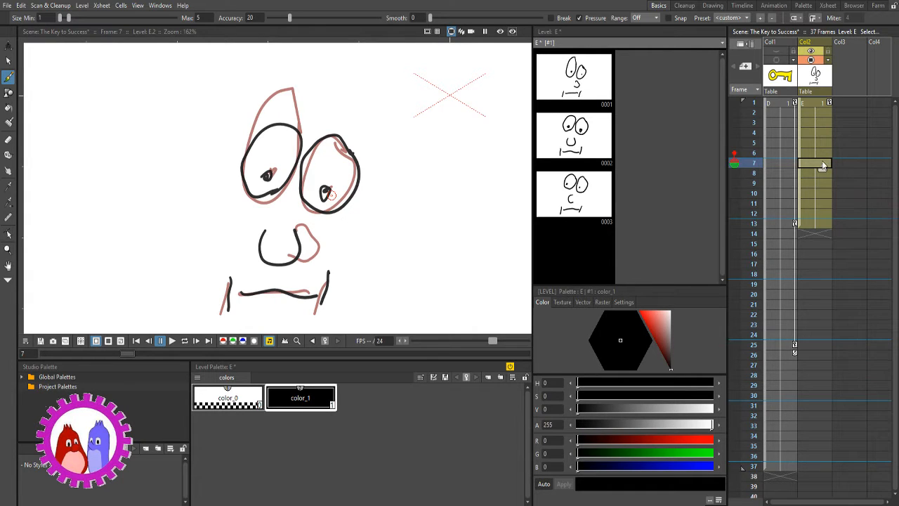
{"action": "double_click", "coordinate": [823, 164]}
{"action": "key", "text": "Return"}
{"action": "type", "text": "3"}
{"action": "key", "text": "Return"}
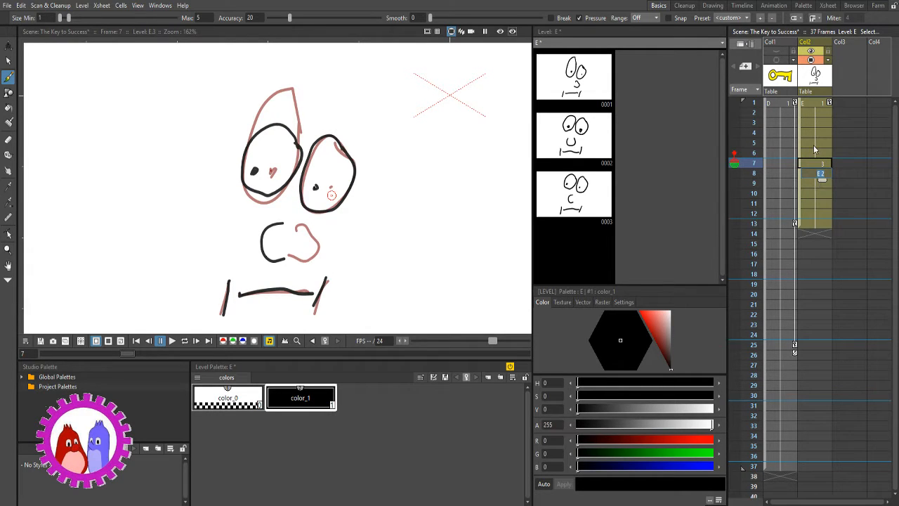
{"action": "left_click", "coordinate": [813, 144]}
Set frame 8 of Col2 to drawing 2.
{"action": "left_click", "coordinate": [824, 175]}
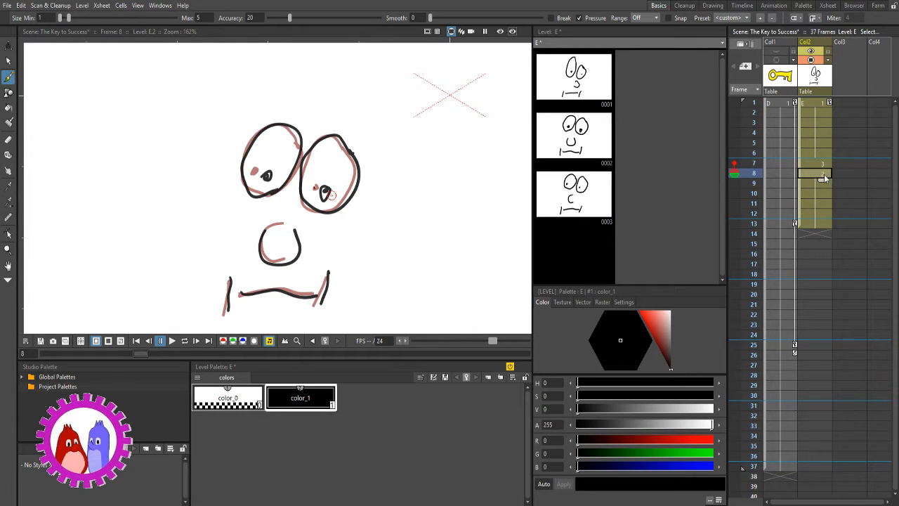
{"action": "double_click", "coordinate": [824, 175]}
{"action": "type", "text": "2"}
{"action": "key", "text": "Return"}
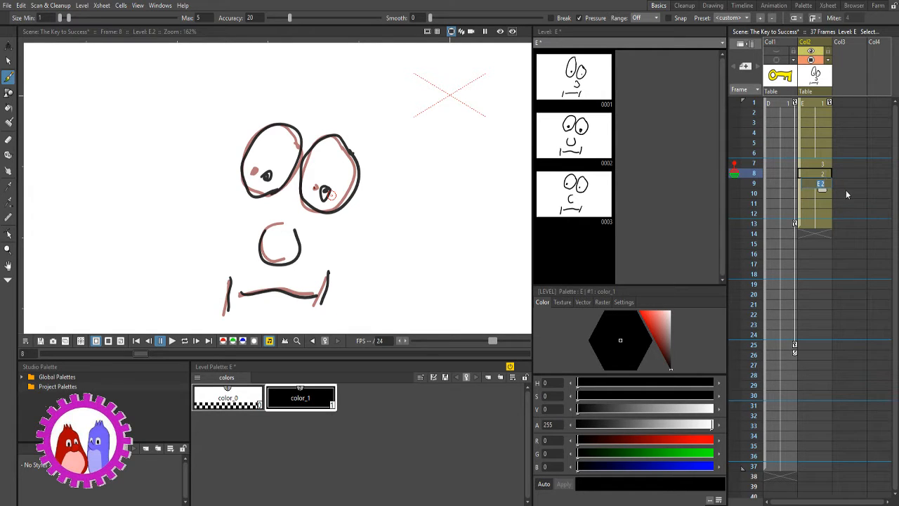
{"action": "left_click", "coordinate": [824, 177]}
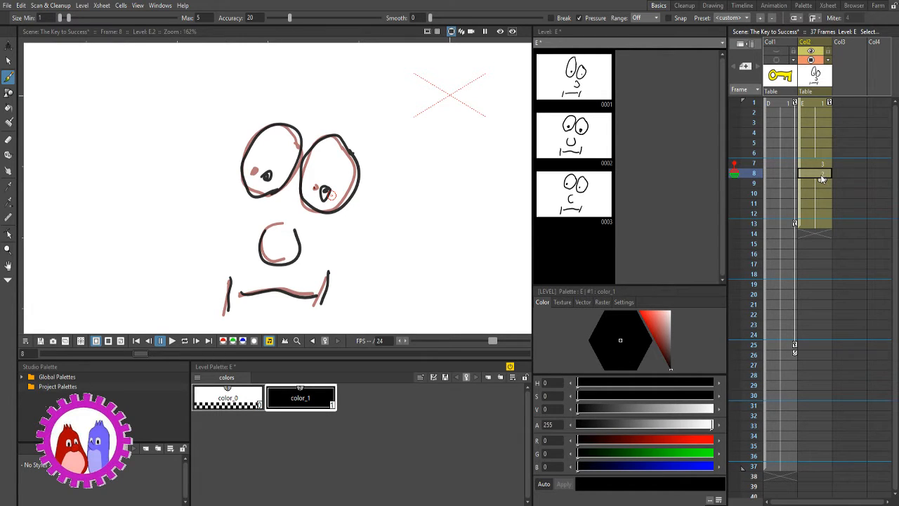
Try assigning drawing 2 to frame 4 of Col2, and undo the change.
{"action": "left_click", "coordinate": [813, 133]}
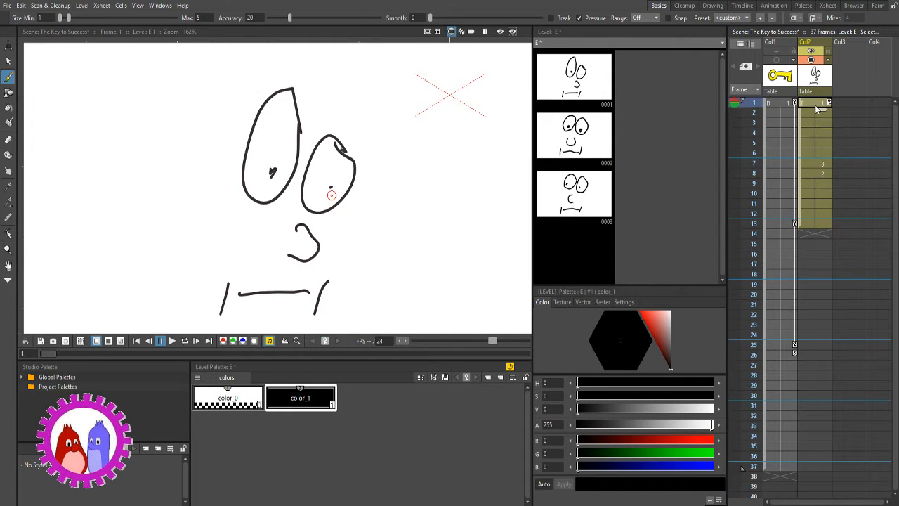
{"action": "double_click", "coordinate": [819, 130]}
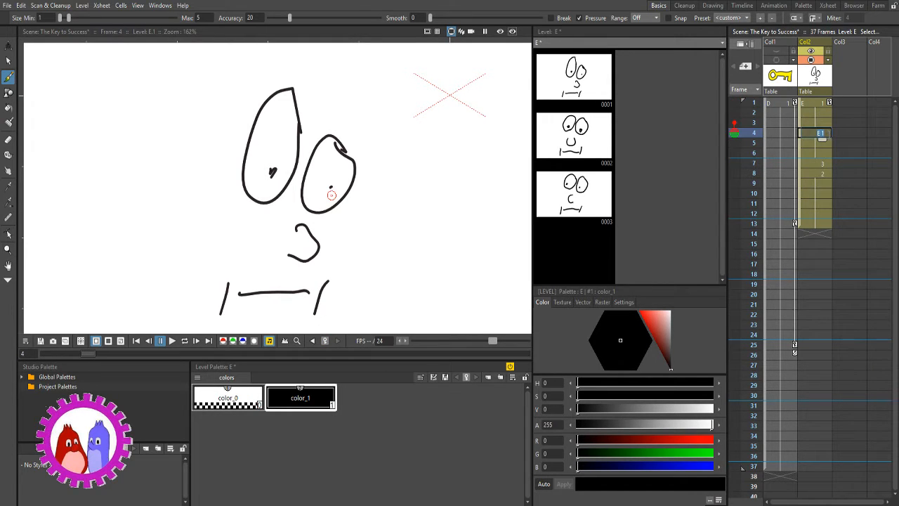
{"action": "type", "text": "2"}
{"action": "key", "text": "Return"}
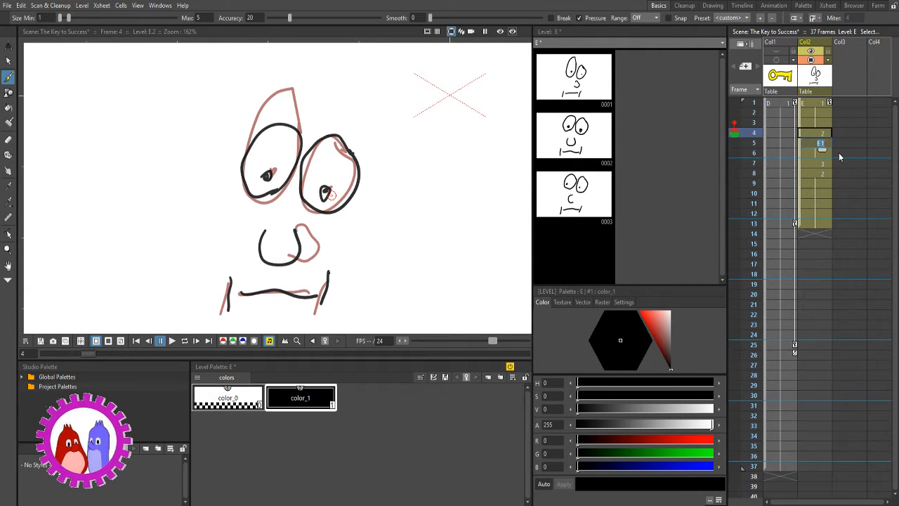
{"action": "left_click", "coordinate": [823, 134]}
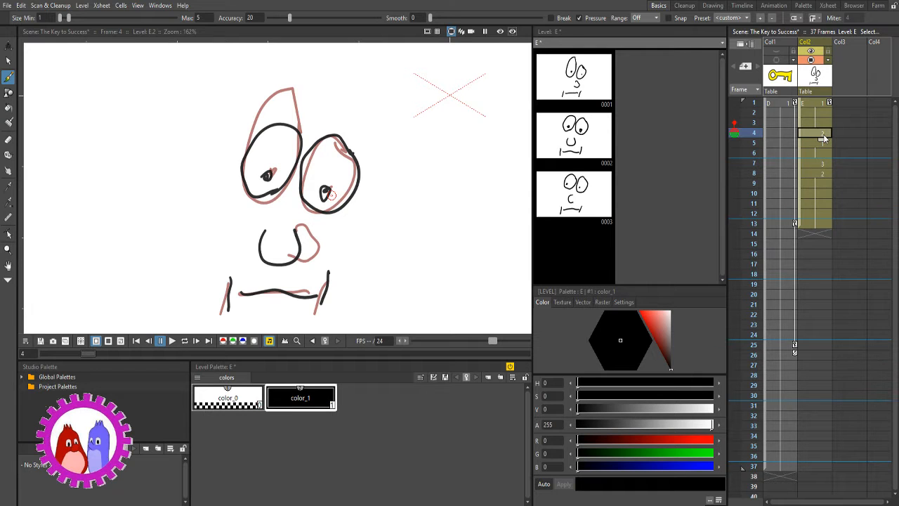
{"action": "key", "text": "ctrl+z"}
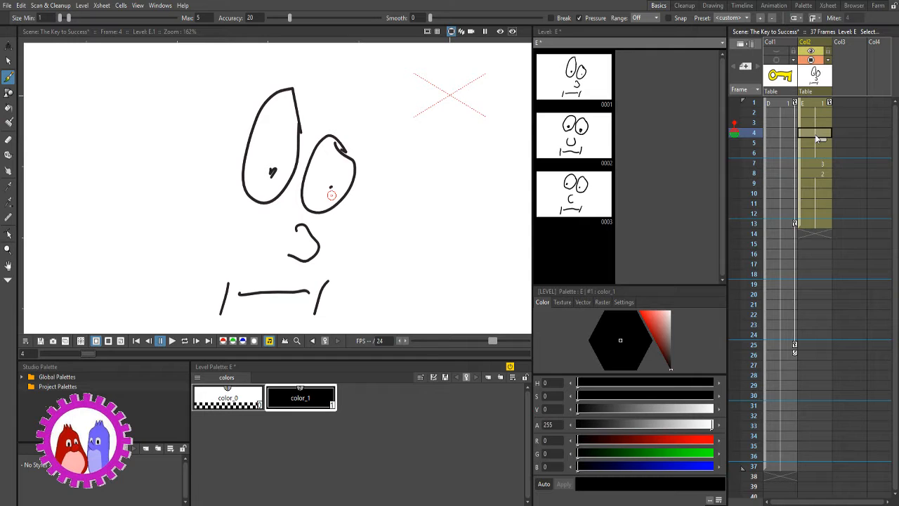
Set frames 4 and 5 of Col2 to drawing 2.
{"action": "double_click", "coordinate": [823, 135]}
{"action": "left_click", "coordinate": [824, 164]}
{"action": "left_click", "coordinate": [822, 137]}
{"action": "type", "text": "3"}
{"action": "key", "text": "Return"}
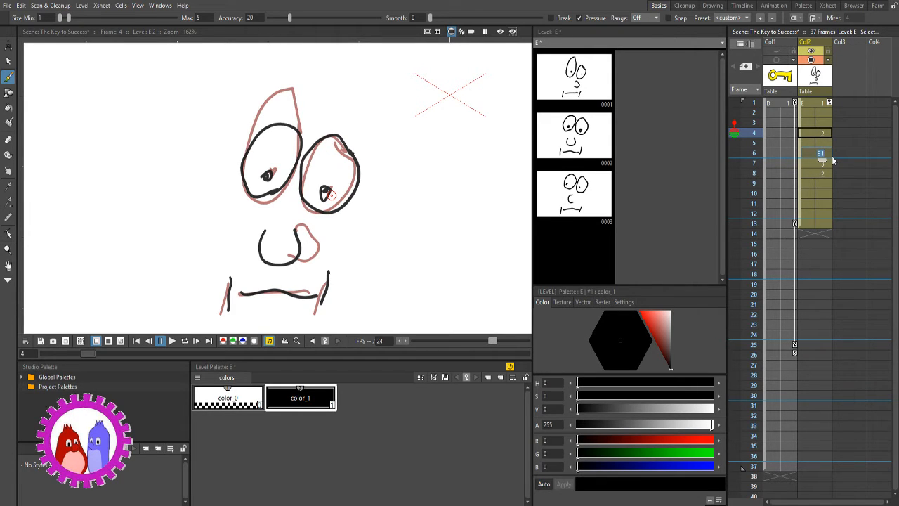
Extend drawing 2 through frame 6 and drawing 3 through frame 13 in Col2, and return to frame 1.
{"action": "left_click_drag", "start_coordinate": [833, 161], "coordinate": [833, 163]}
{"action": "left_click_drag", "start_coordinate": [832, 160], "coordinate": [832, 223]}
{"action": "left_click", "coordinate": [819, 104]}
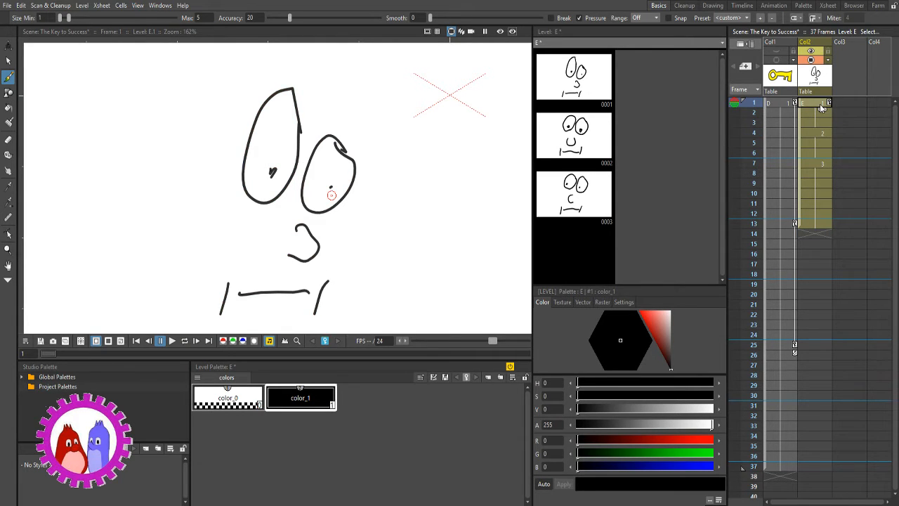
Compare the Col2 drawings at frames 4 and 7, and return to frame 1.
{"action": "left_click", "coordinate": [821, 134]}
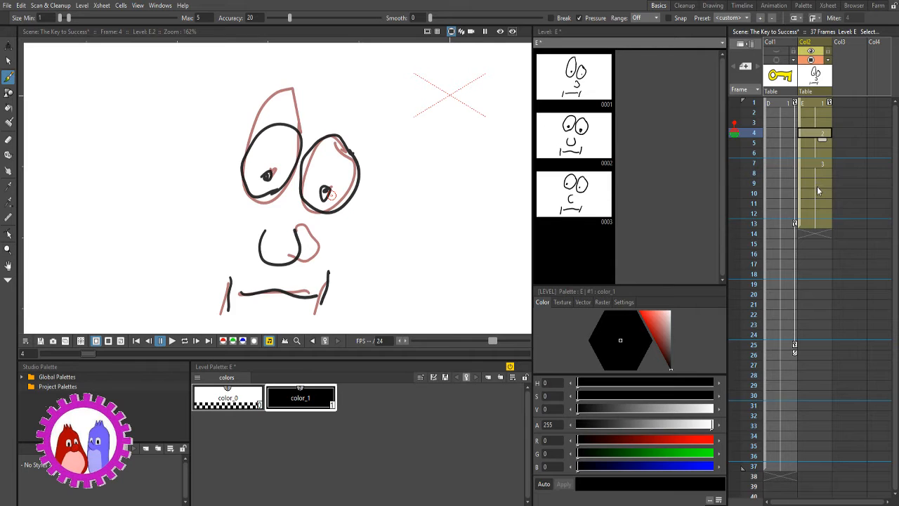
{"action": "left_click", "coordinate": [812, 164]}
{"action": "left_click", "coordinate": [813, 105]}
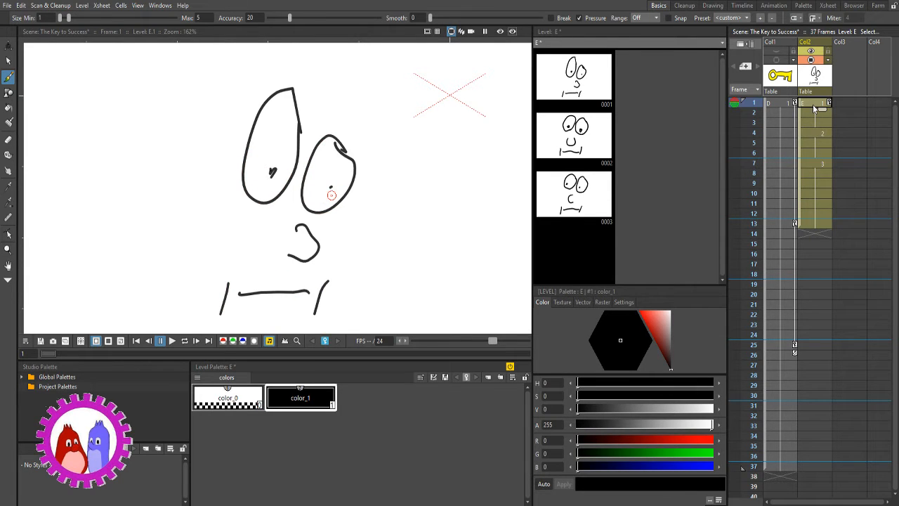
Step frame by frame forward through Col2 and back to frame 1 twice to examine the timing of the face animation.
{"action": "key", "text": "Down"}
{"action": "key", "text": "Down"}
{"action": "key", "text": "Down"}
{"action": "key", "text": "Down"}
{"action": "key", "text": "Down"}
{"action": "key", "text": "Down"}
{"action": "key", "text": "Down"}
{"action": "key", "text": "Down"}
{"action": "key", "text": "Down"}
{"action": "key", "text": "Down"}
{"action": "key", "text": "Down"}
{"action": "key", "text": "Down"}
{"action": "key", "text": "Down"}
{"action": "key", "text": "Down"}
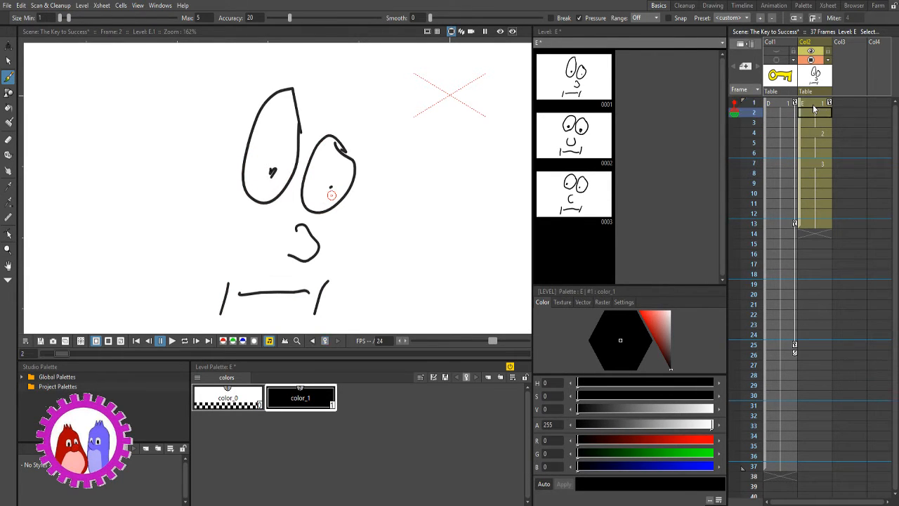
{"action": "key", "text": "Up"}
{"action": "key", "text": "Up"}
{"action": "key", "text": "Up"}
{"action": "key", "text": "Up"}
{"action": "key", "text": "Up"}
{"action": "key", "text": "Up"}
{"action": "key", "text": "Up"}
{"action": "key", "text": "Up"}
{"action": "key", "text": "Up"}
{"action": "key", "text": "Up"}
{"action": "key", "text": "Up"}
{"action": "key", "text": "Up"}
{"action": "key", "text": "Up"}
{"action": "key", "text": "Up"}
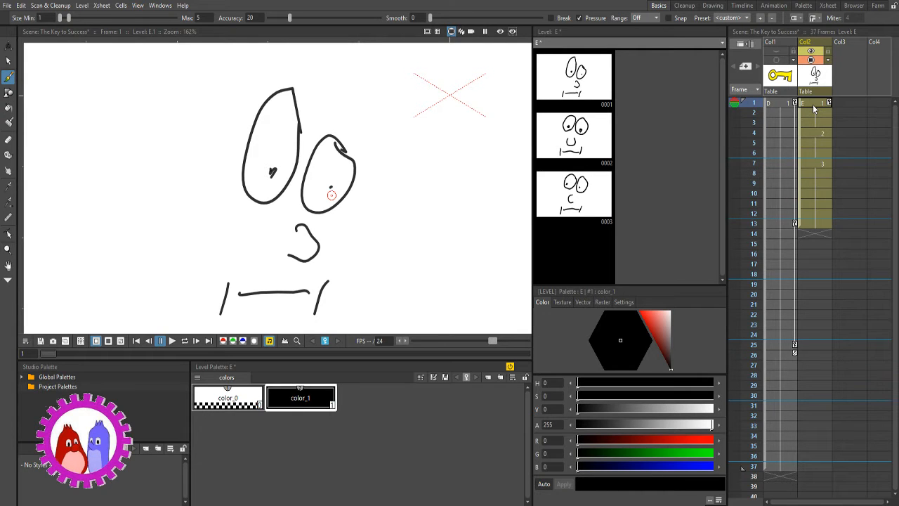
{"action": "key", "text": "Down"}
{"action": "key", "text": "Down"}
{"action": "key", "text": "Down"}
{"action": "key", "text": "Down"}
{"action": "key", "text": "Down"}
{"action": "key", "text": "Down"}
{"action": "key", "text": "Down"}
{"action": "key", "text": "Down"}
{"action": "key", "text": "Down"}
{"action": "key", "text": "Down"}
{"action": "key", "text": "Down"}
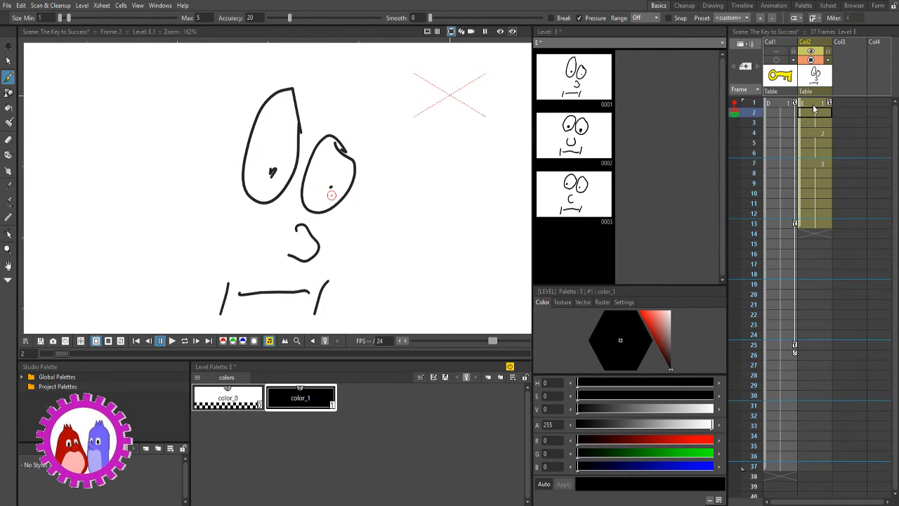
{"action": "key", "text": "Up"}
{"action": "key", "text": "Up"}
{"action": "key", "text": "Up"}
{"action": "key", "text": "Up"}
{"action": "key", "text": "Up"}
{"action": "key", "text": "Up"}
{"action": "key", "text": "Up"}
{"action": "key", "text": "Up"}
{"action": "key", "text": "Up"}
{"action": "key", "text": "Up"}
{"action": "key", "text": "Up"}
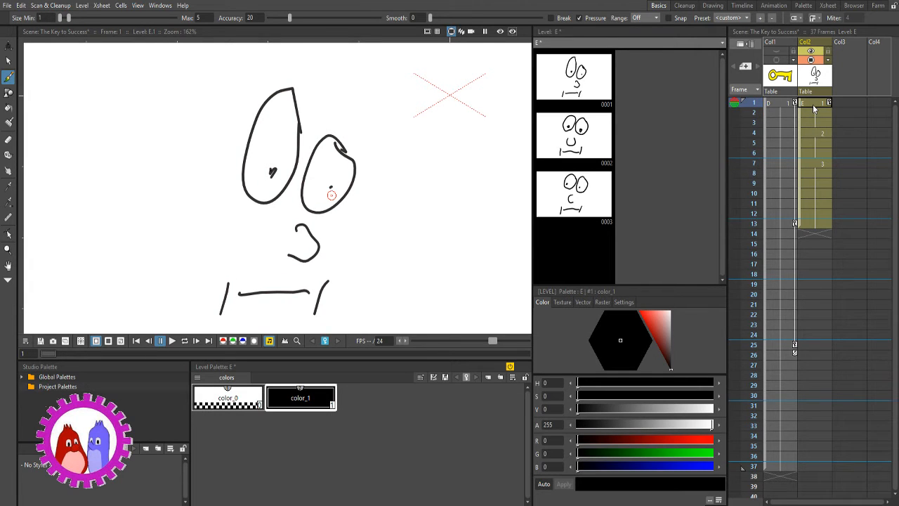